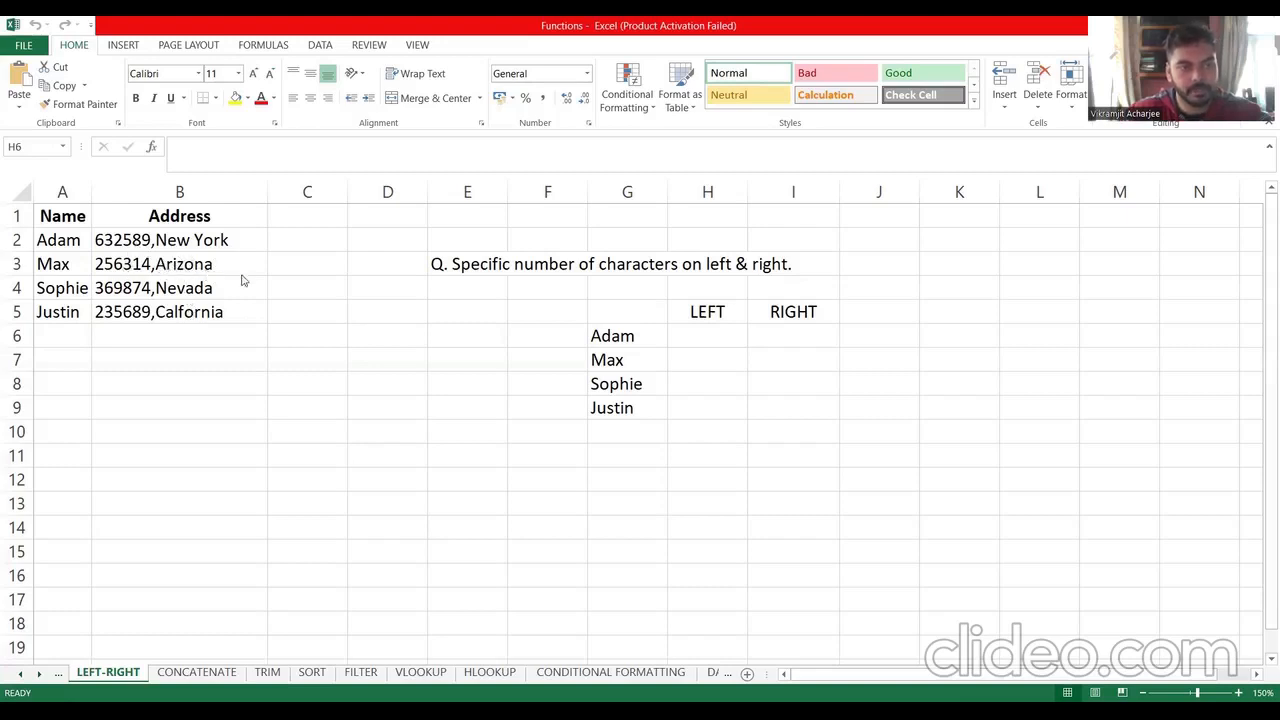
Manually enter the numeric part of the B3 address in H7 and its state name in I7
{"action": "left_click", "coordinate": [684, 340]}
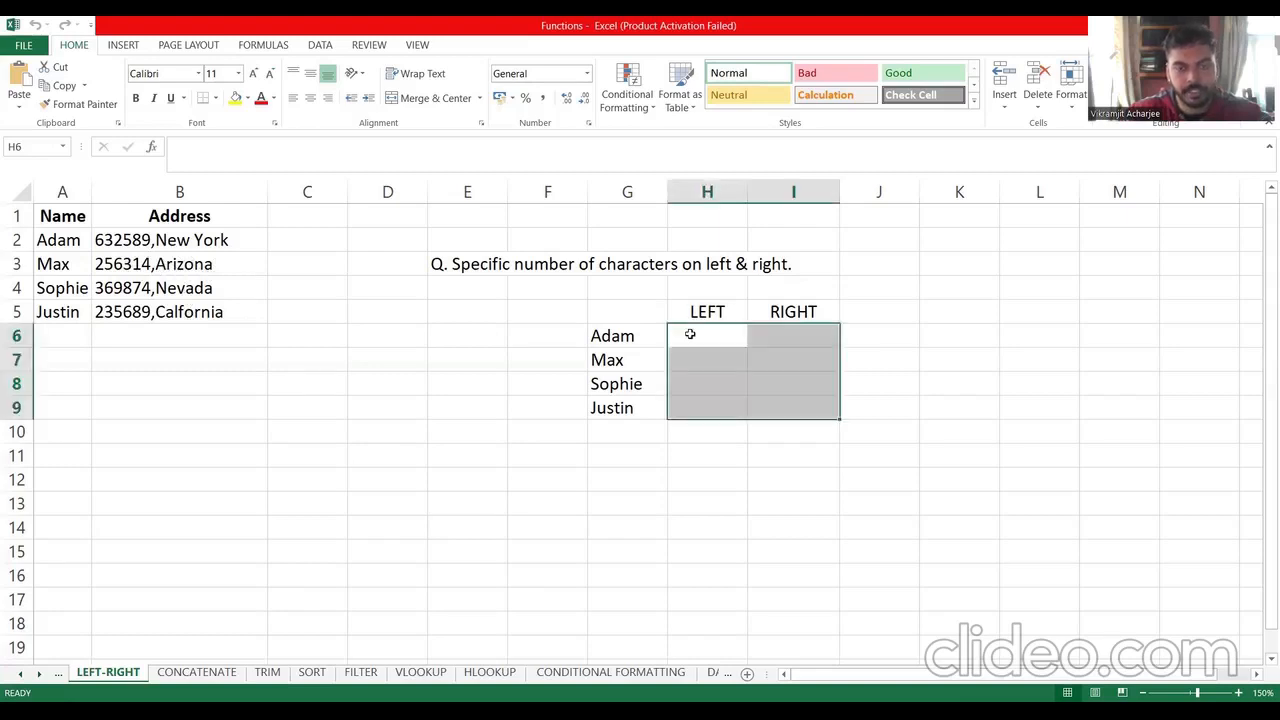
{"action": "left_click", "coordinate": [691, 338]}
{"action": "left_click", "coordinate": [703, 362]}
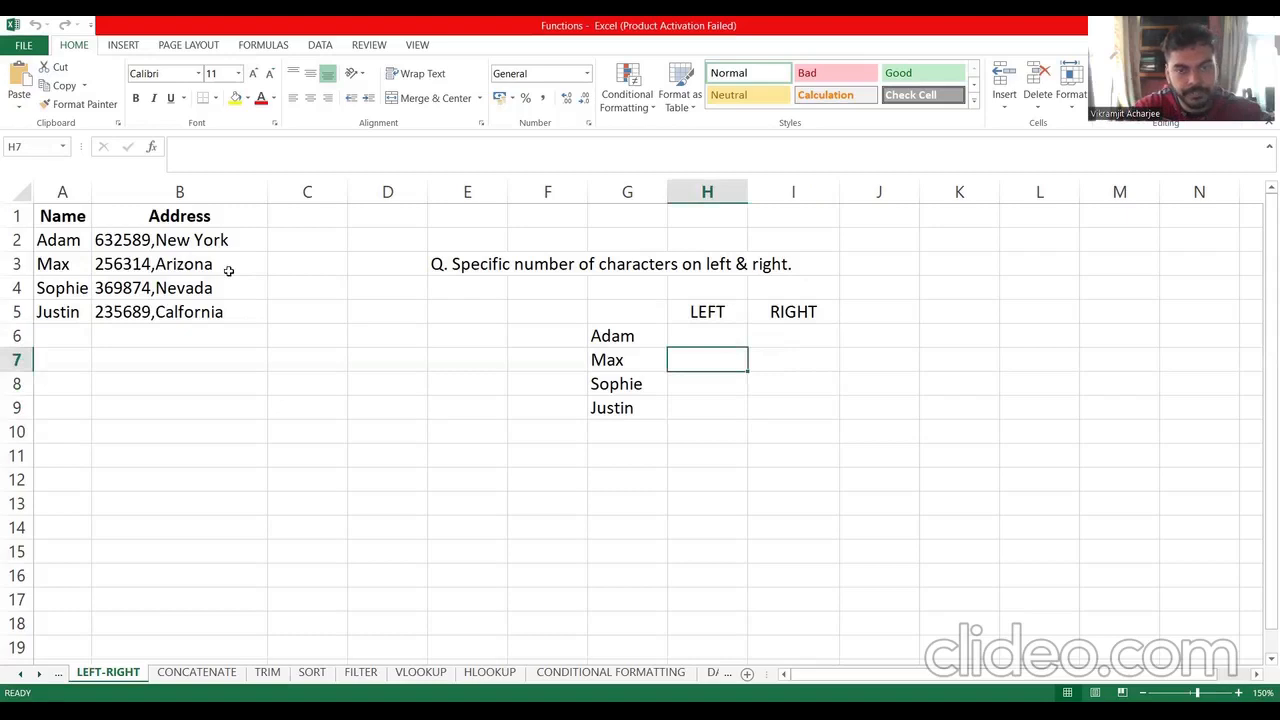
{"action": "type", "text": "56"}
{"action": "key", "text": "BackSpace"}
{"action": "key", "text": "BackSpace"}
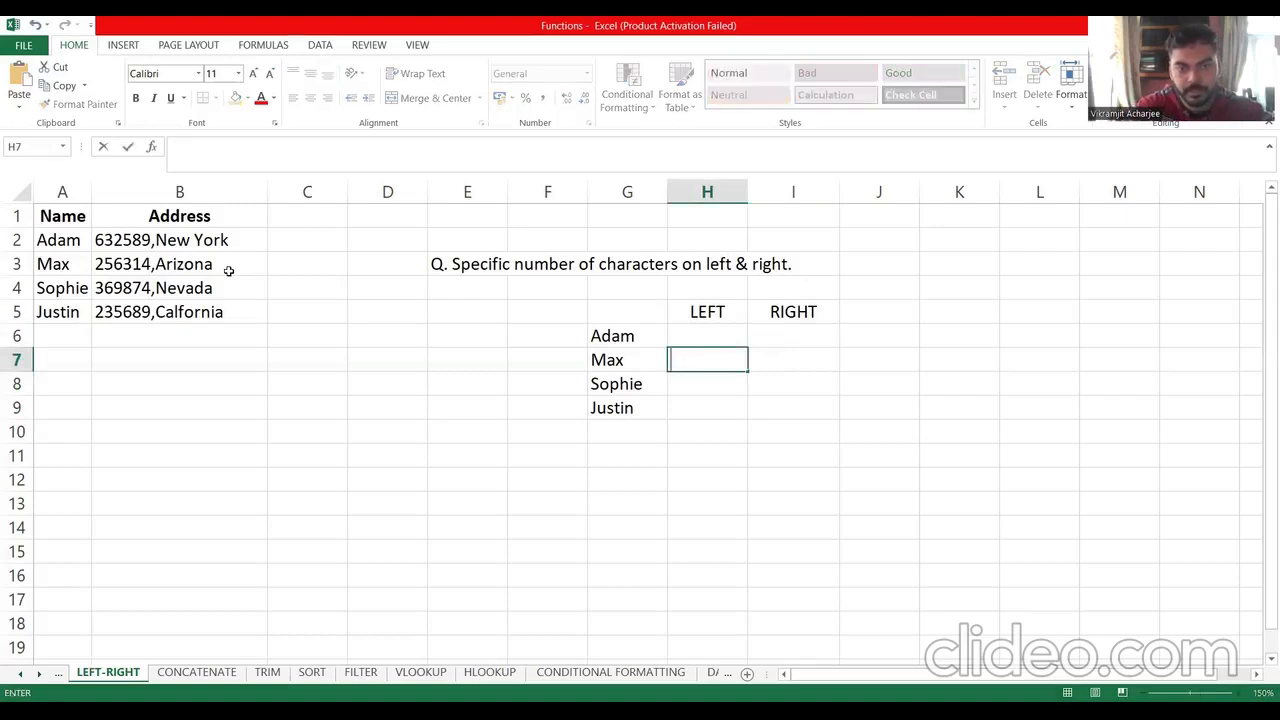
{"action": "type", "text": "256314"}
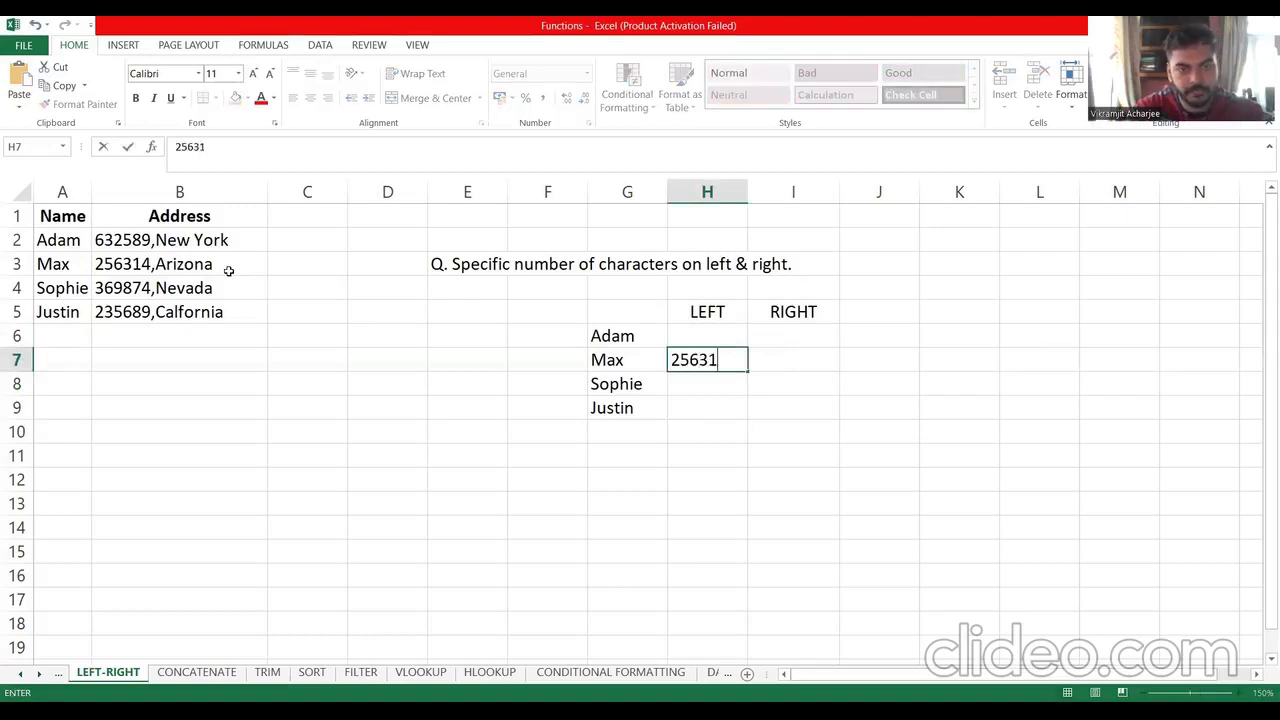
{"action": "left_click", "coordinate": [797, 361]}
{"action": "type", "text": "Arizona"}
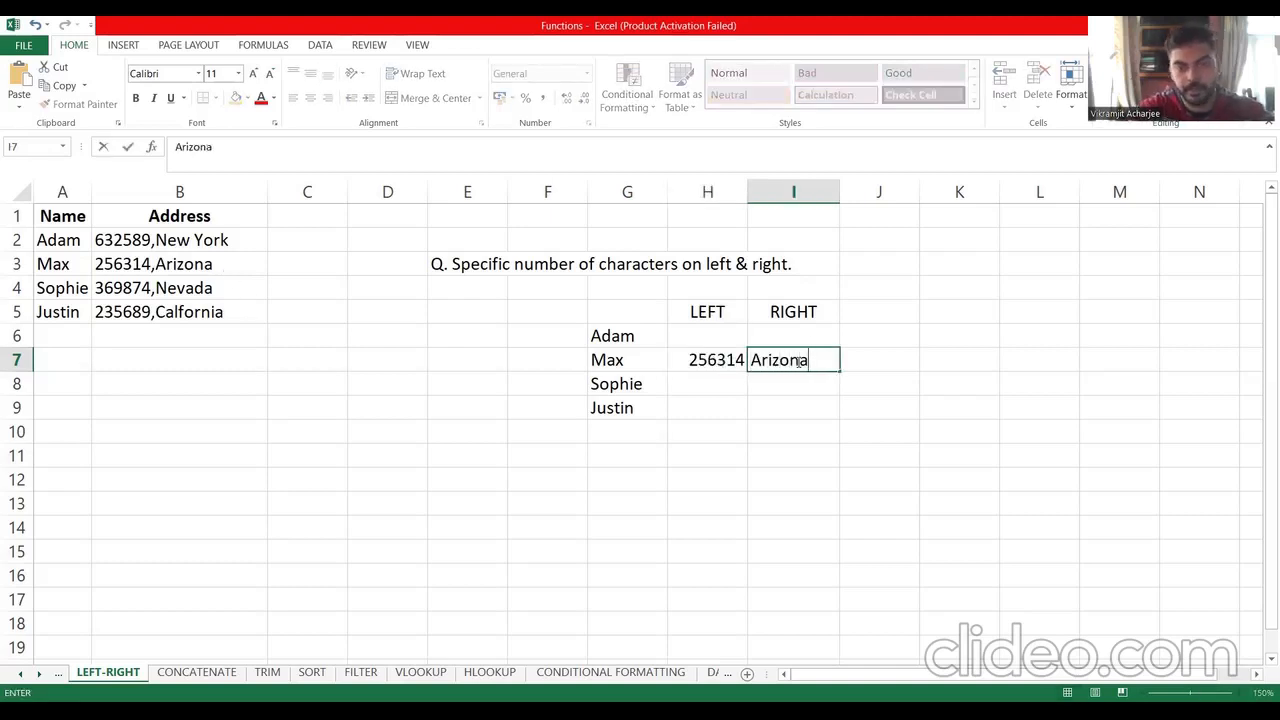
Clear the manually entered text from I7 and the number from H7
{"action": "key", "text": "BackSpace"}
{"action": "key", "text": "BackSpace"}
{"action": "key", "text": "BackSpace"}
{"action": "key", "text": "BackSpace"}
{"action": "key", "text": "BackSpace"}
{"action": "key", "text": "BackSpace"}
{"action": "key", "text": "BackSpace"}
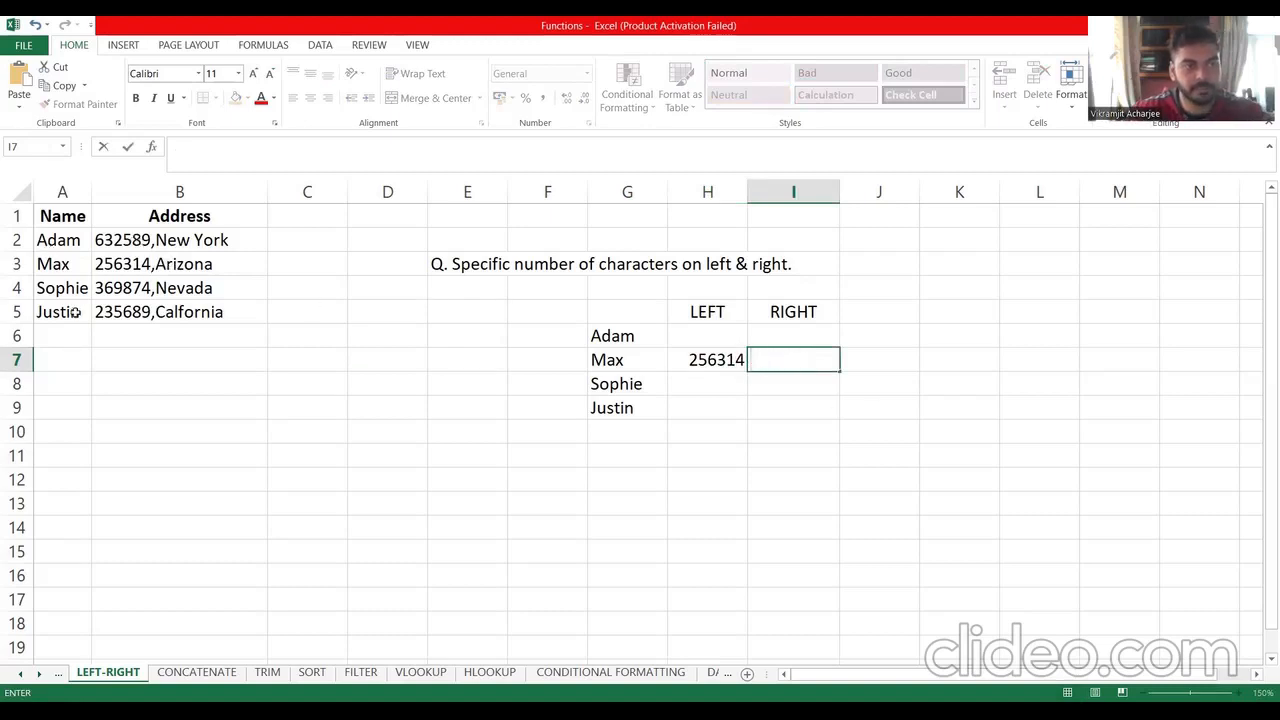
{"action": "left_click", "coordinate": [697, 362]}
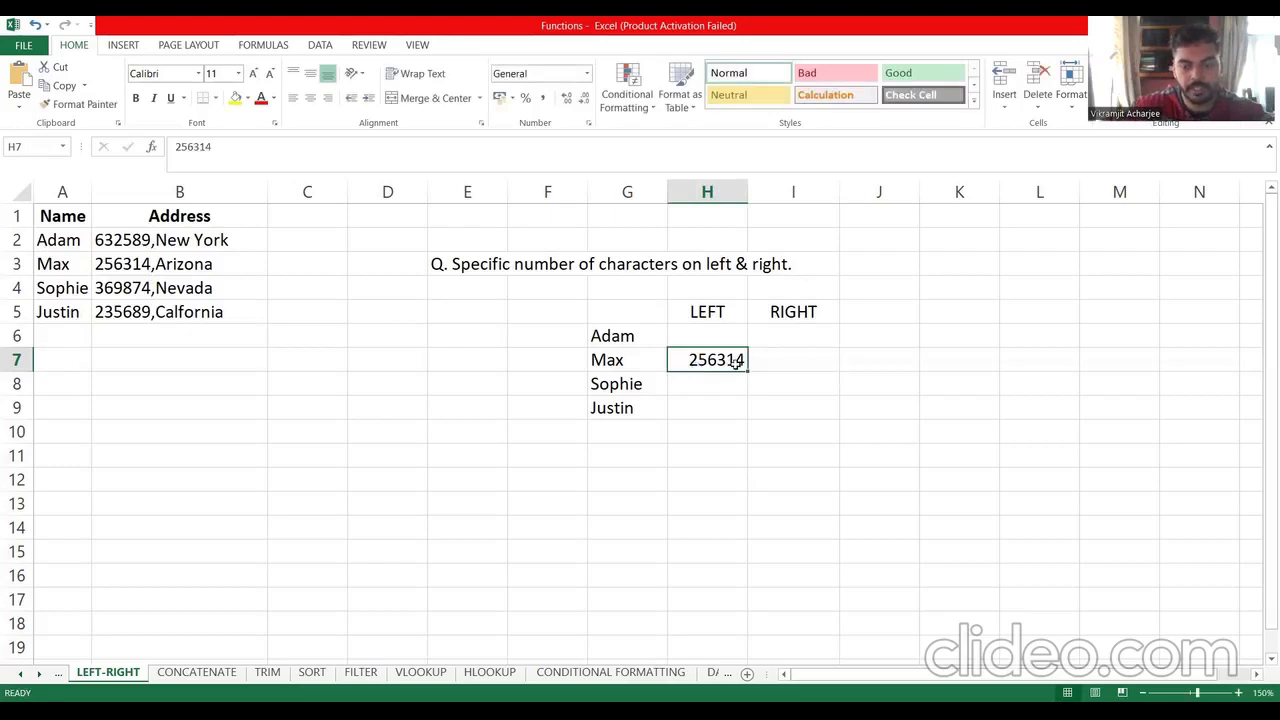
{"action": "key", "text": "Delete"}
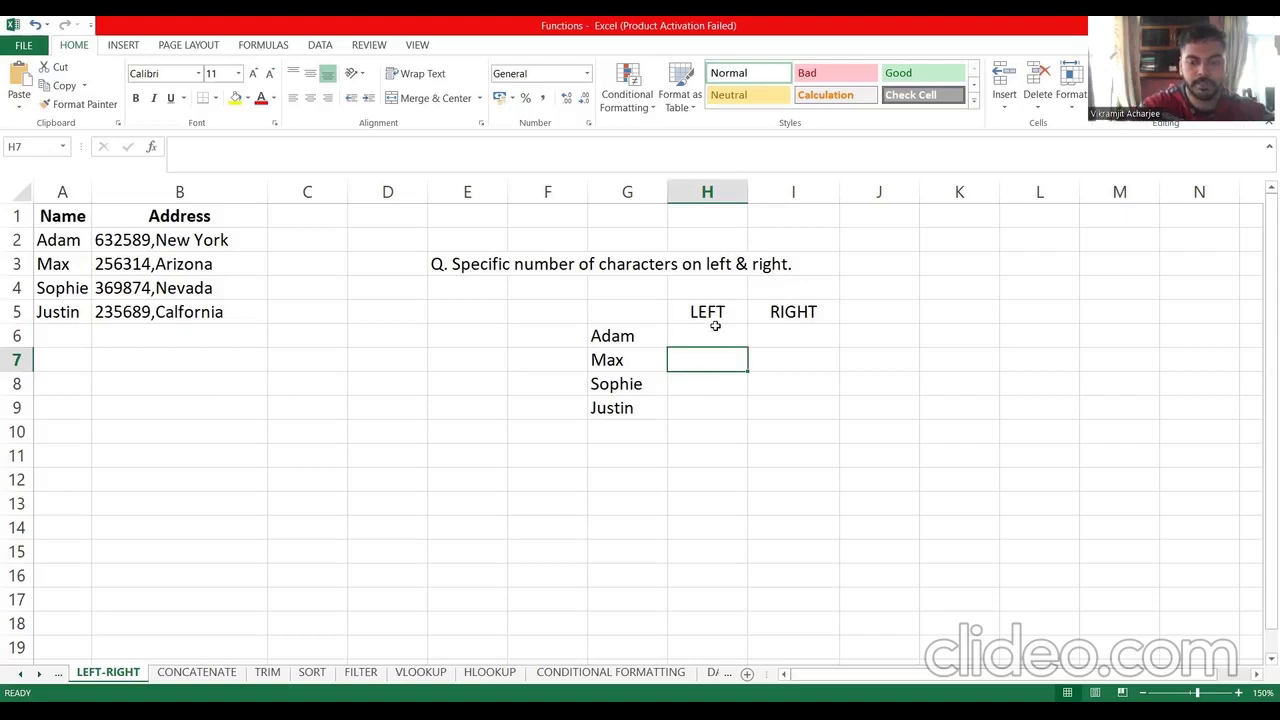
Enter the formula =LEFT(B3,6) in H7 to extract the first six characters of the address
{"action": "type", "text": "="}
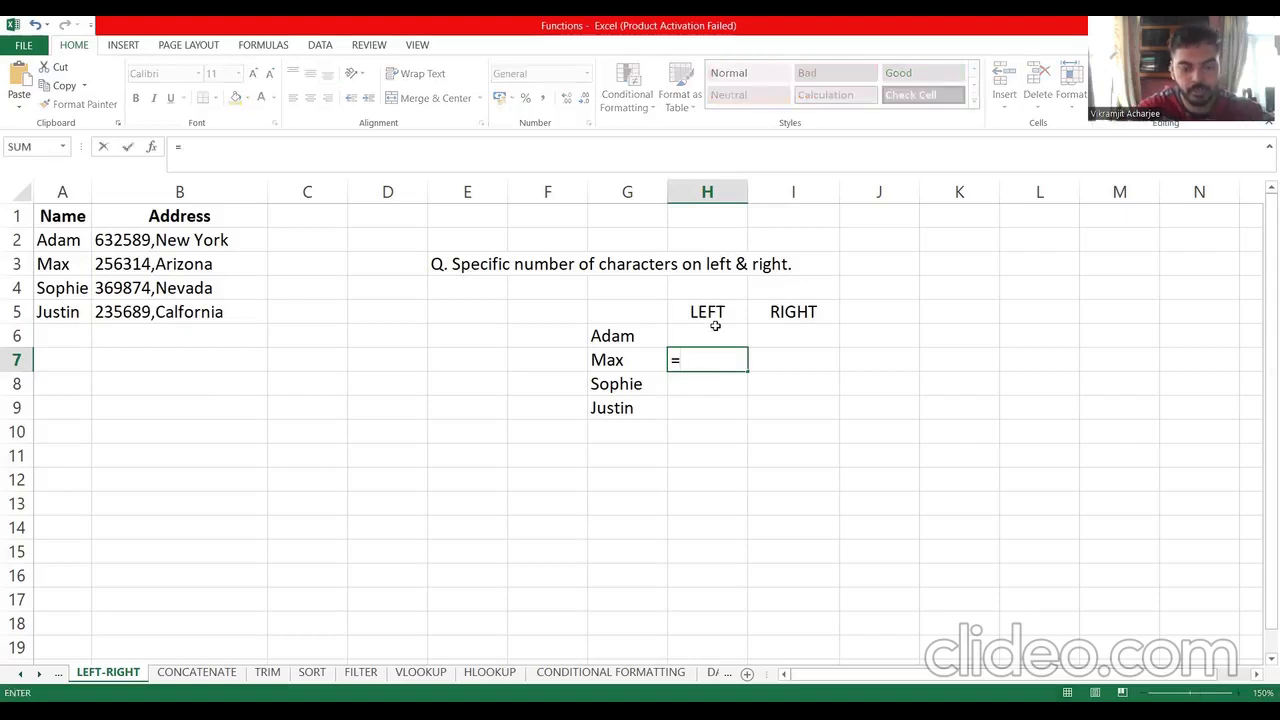
{"action": "type", "text": "le"}
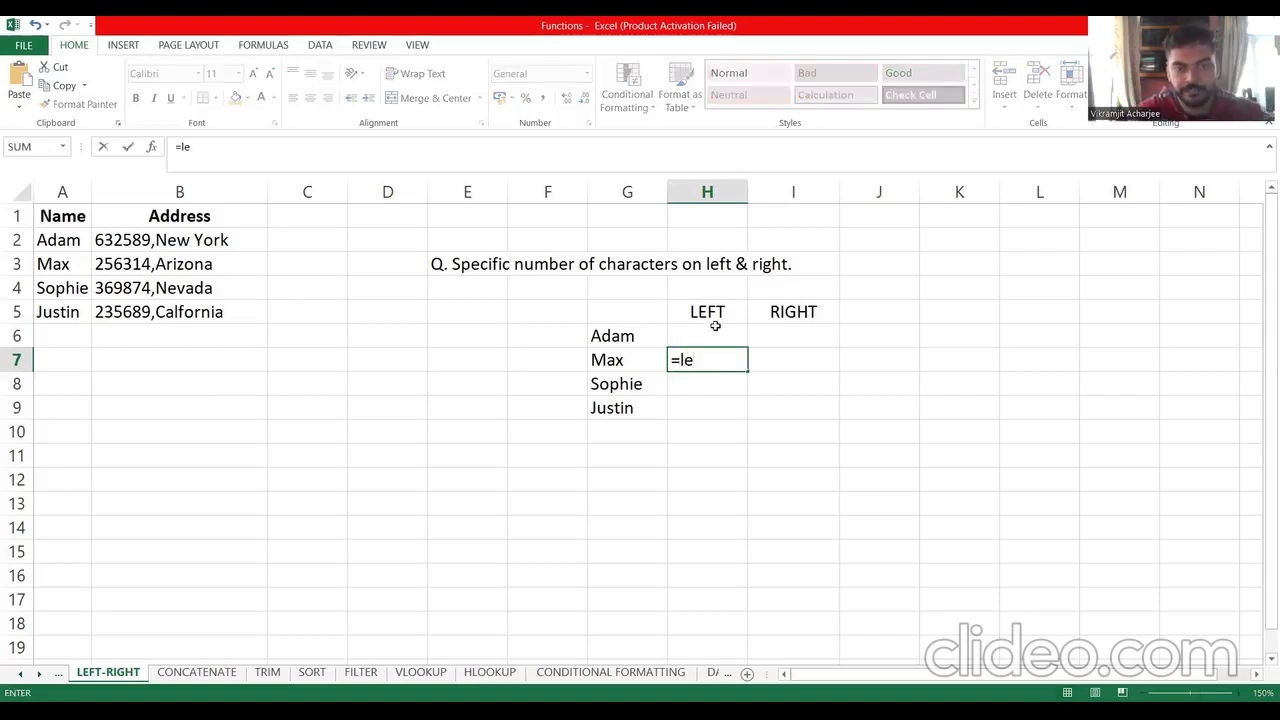
{"action": "type", "text": "ft"}
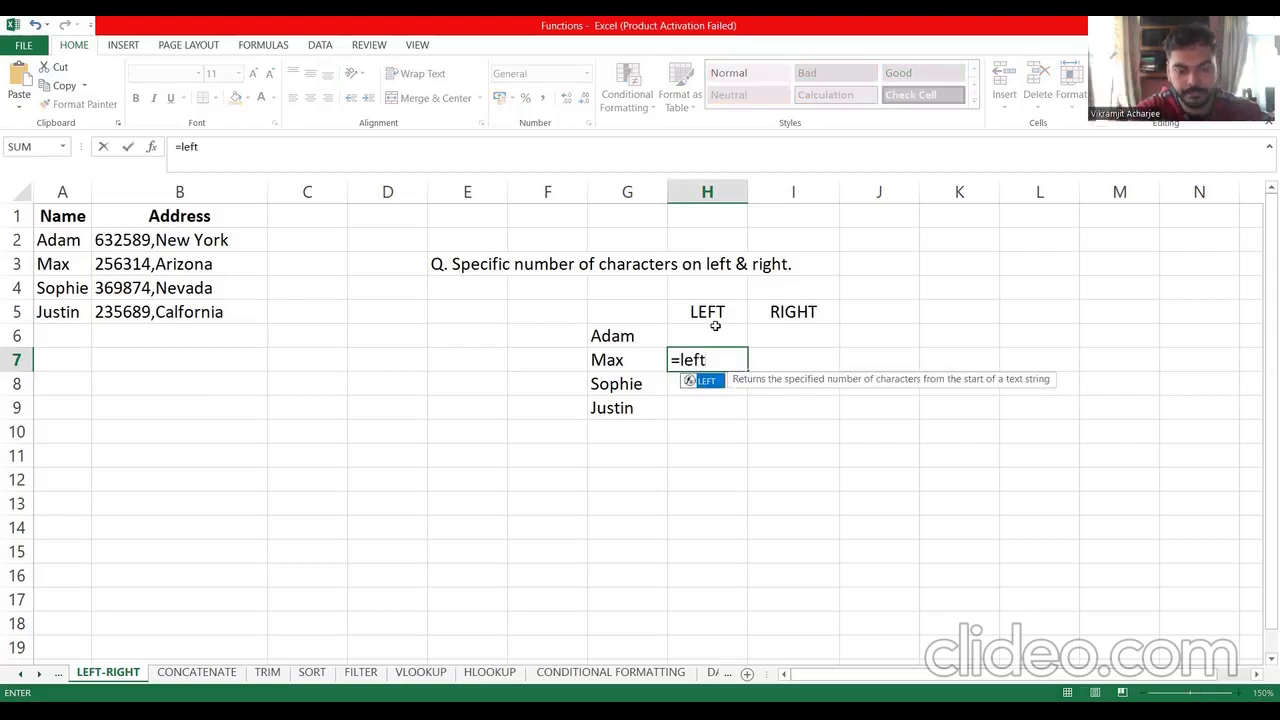
{"action": "type", "text": "("}
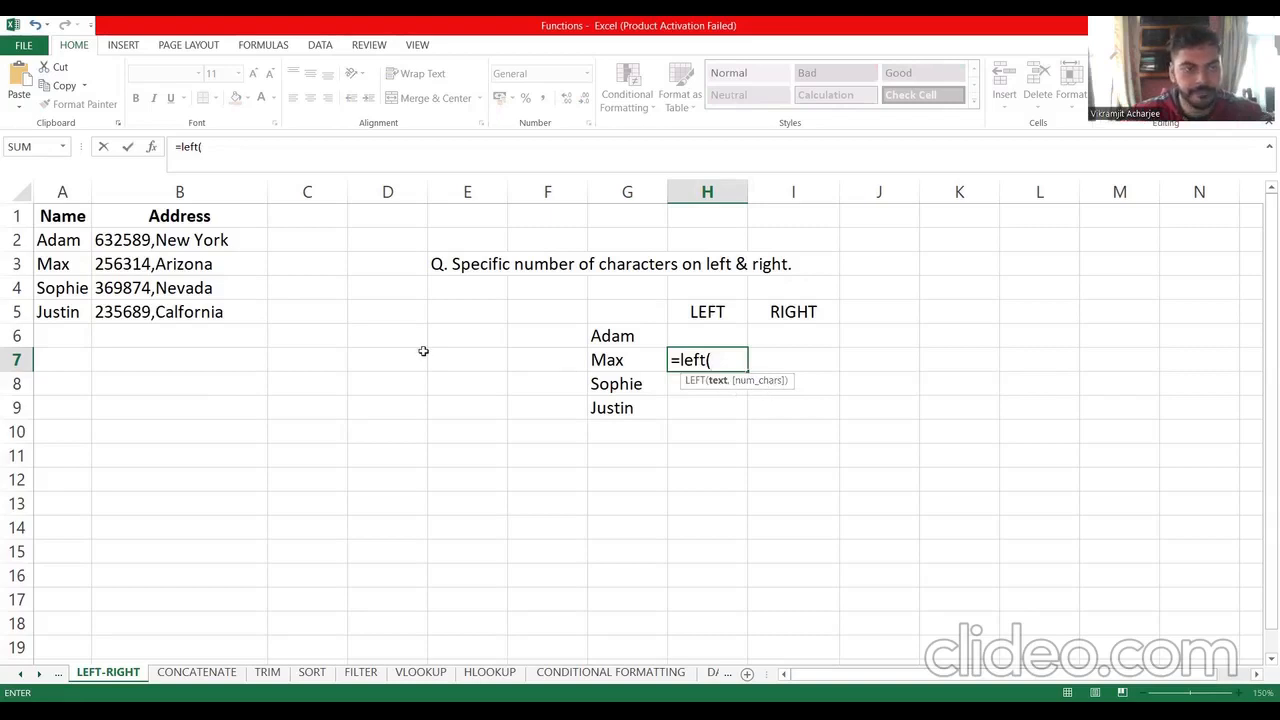
{"action": "left_click", "coordinate": [140, 263]}
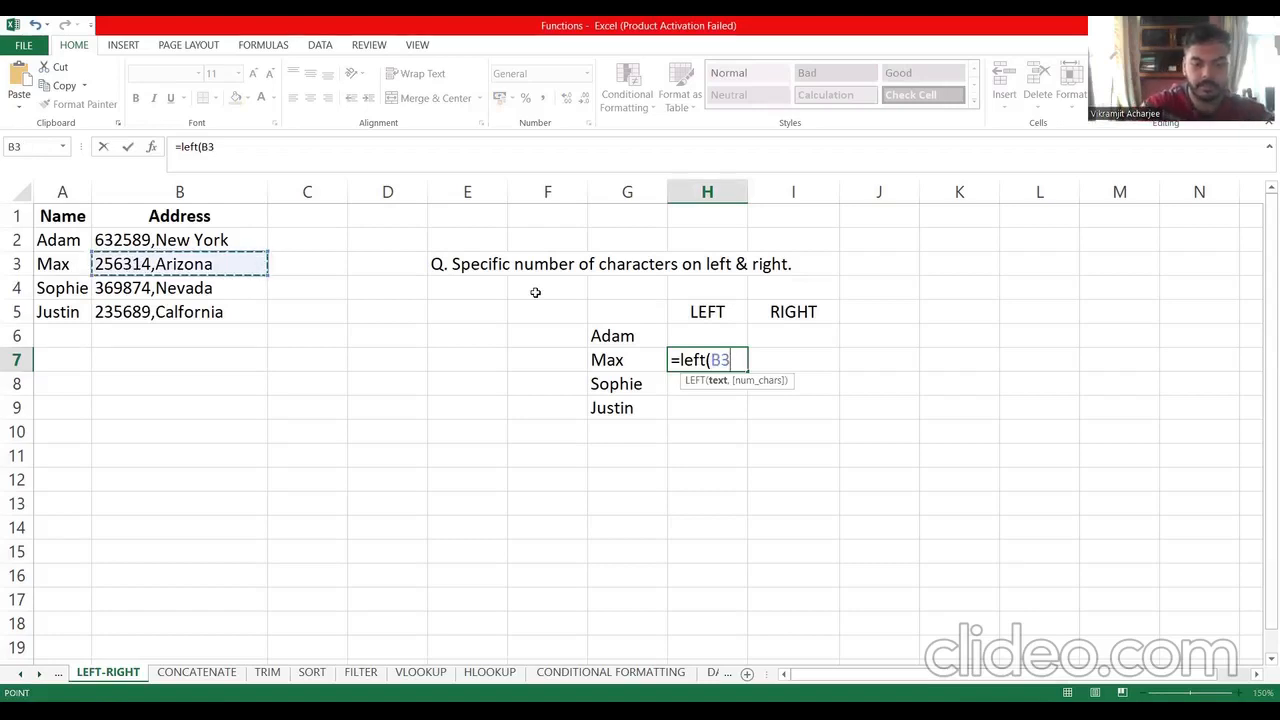
{"action": "type", "text": ",6"}
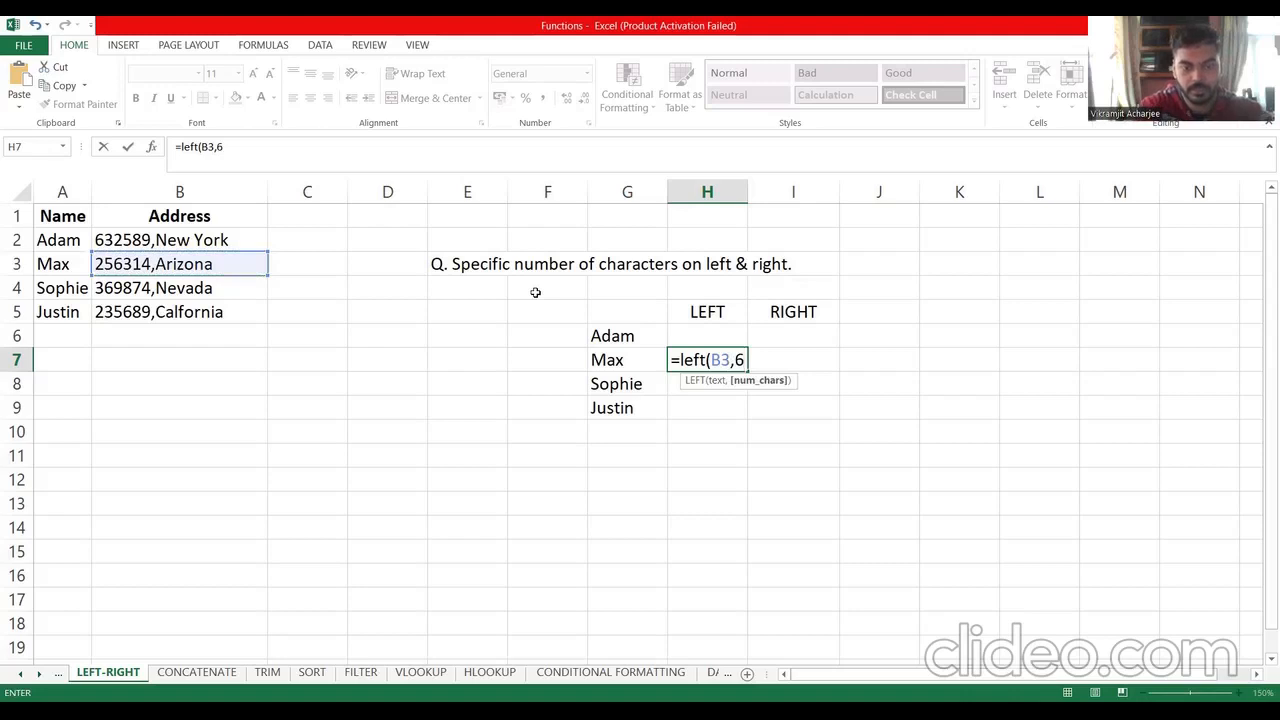
{"action": "type", "text": ")"}
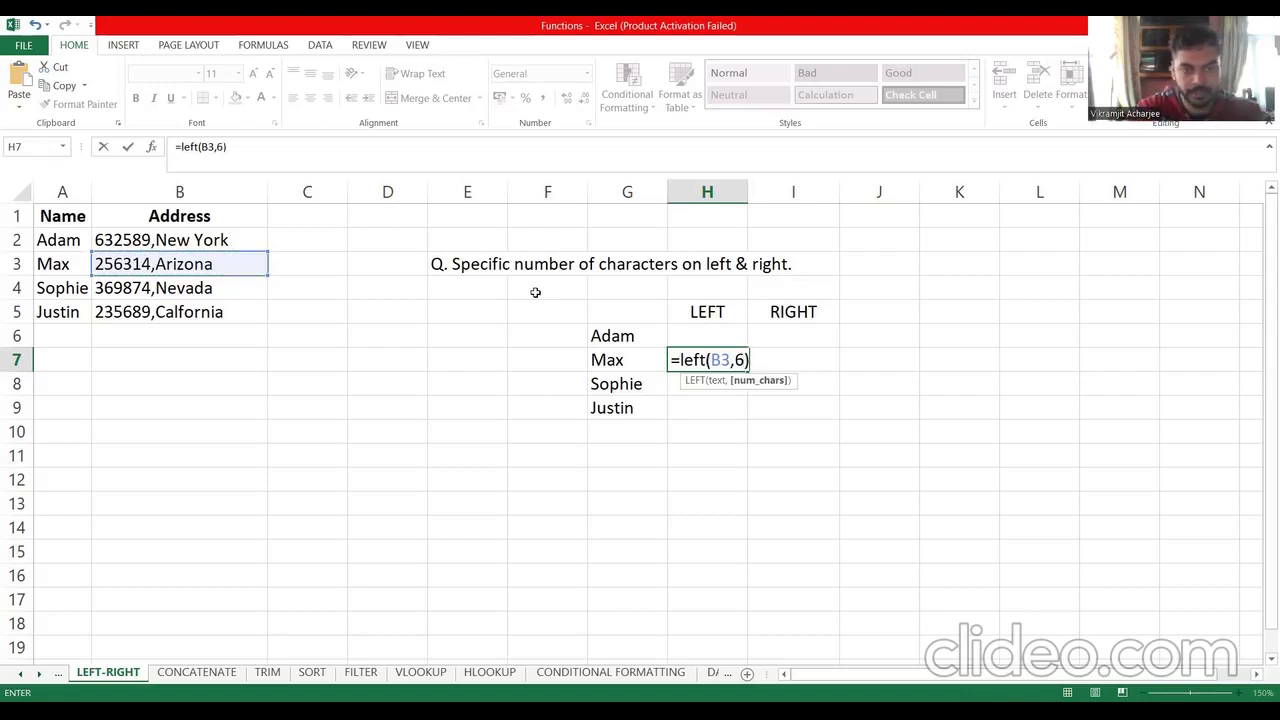
{"action": "key", "text": "Return"}
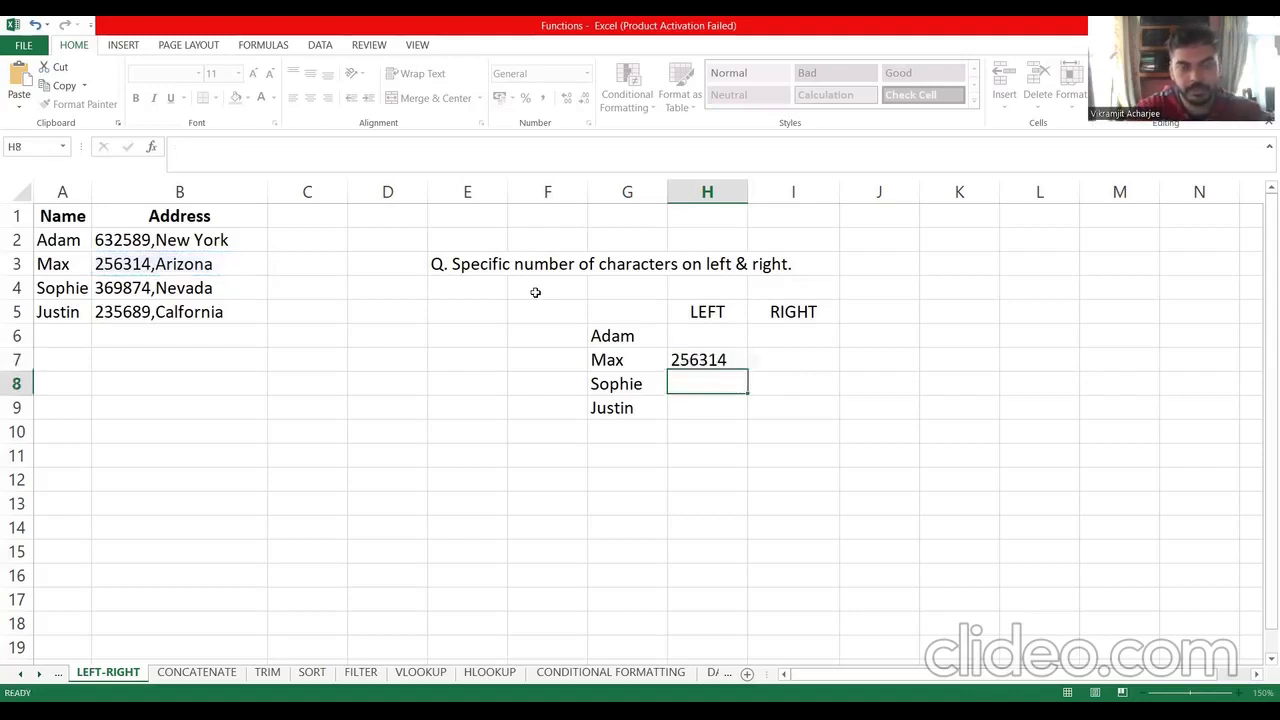
Fill the LEFT formula from H7 down through H9
{"action": "left_click", "coordinate": [744, 366]}
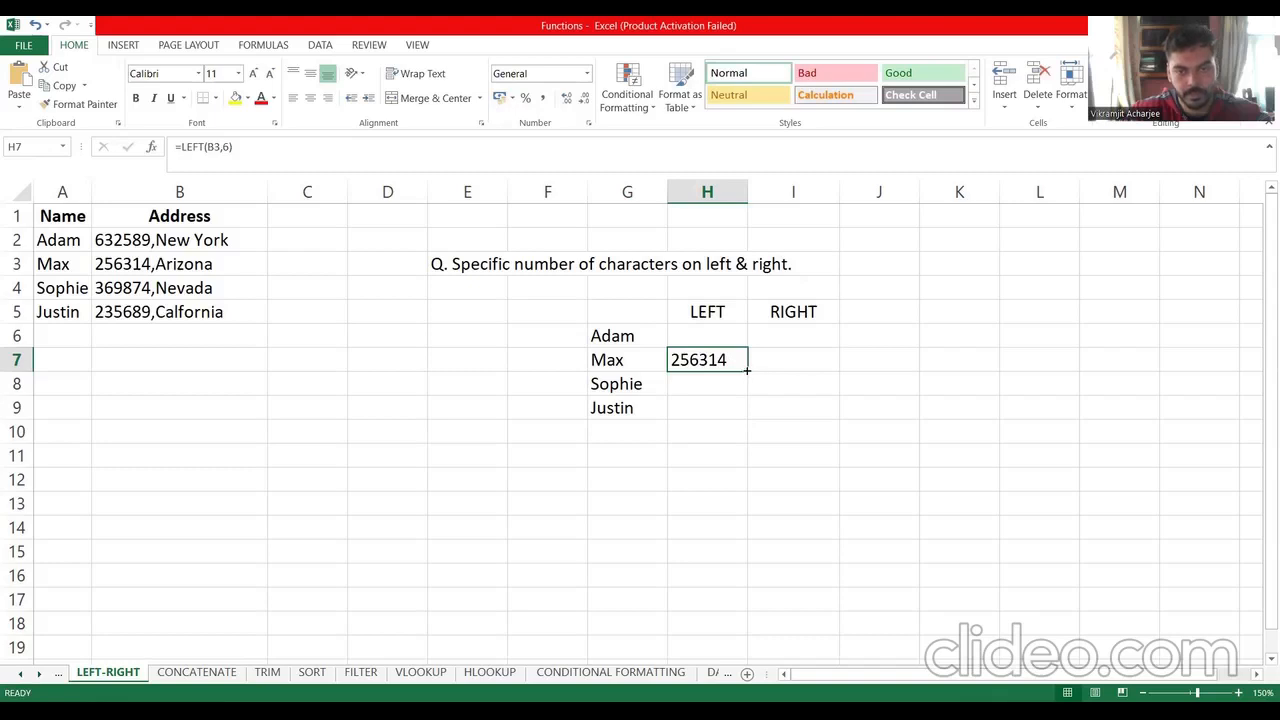
{"action": "left_click_drag", "start_coordinate": [747, 413], "coordinate": [772, 400]}
{"action": "left_click", "coordinate": [772, 400]}
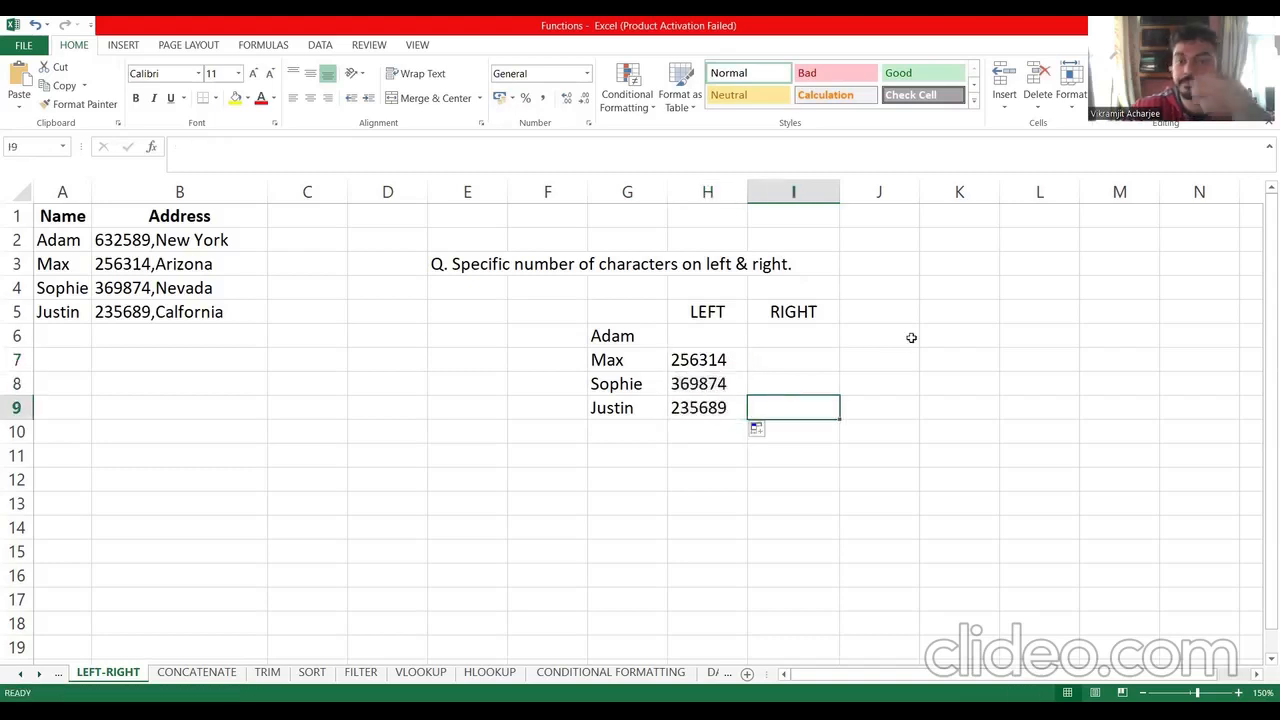
Enter the formula =RIGHT(B3,7) in I7 to extract the last seven characters of the address
{"action": "left_click", "coordinate": [799, 359]}
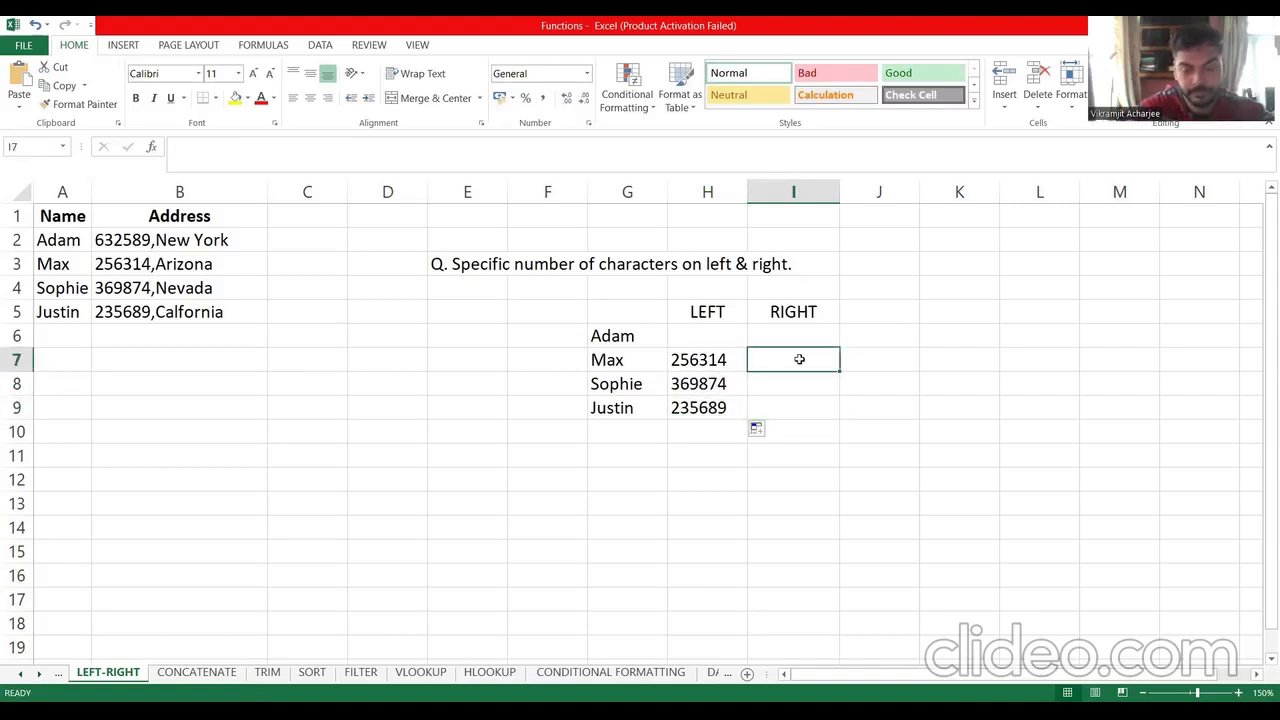
{"action": "type", "text": "="}
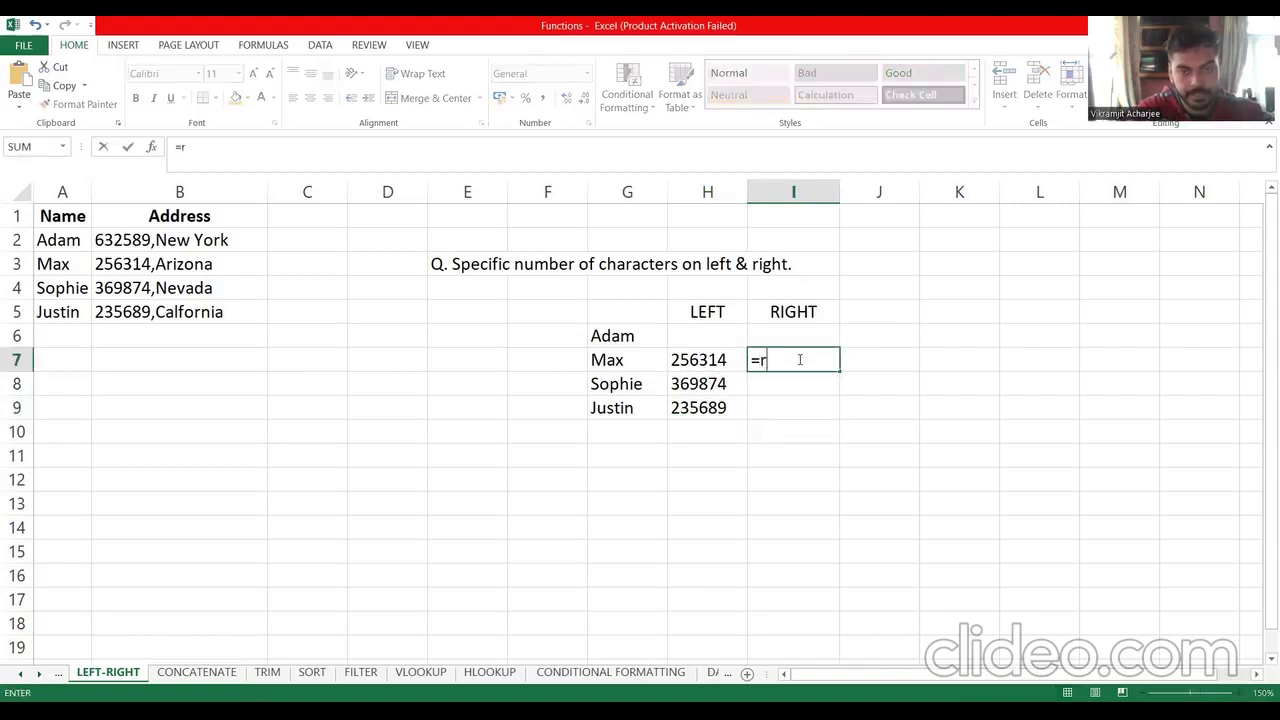
{"action": "type", "text": "right"}
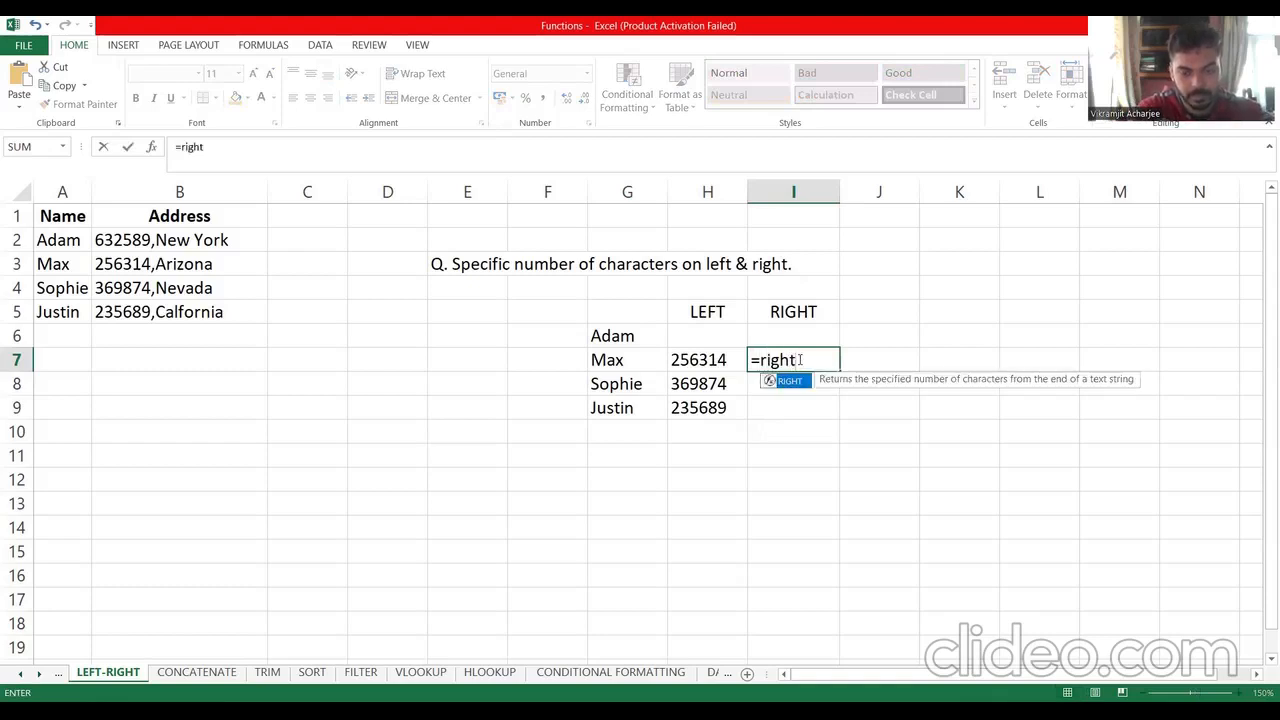
{"action": "type", "text": "("}
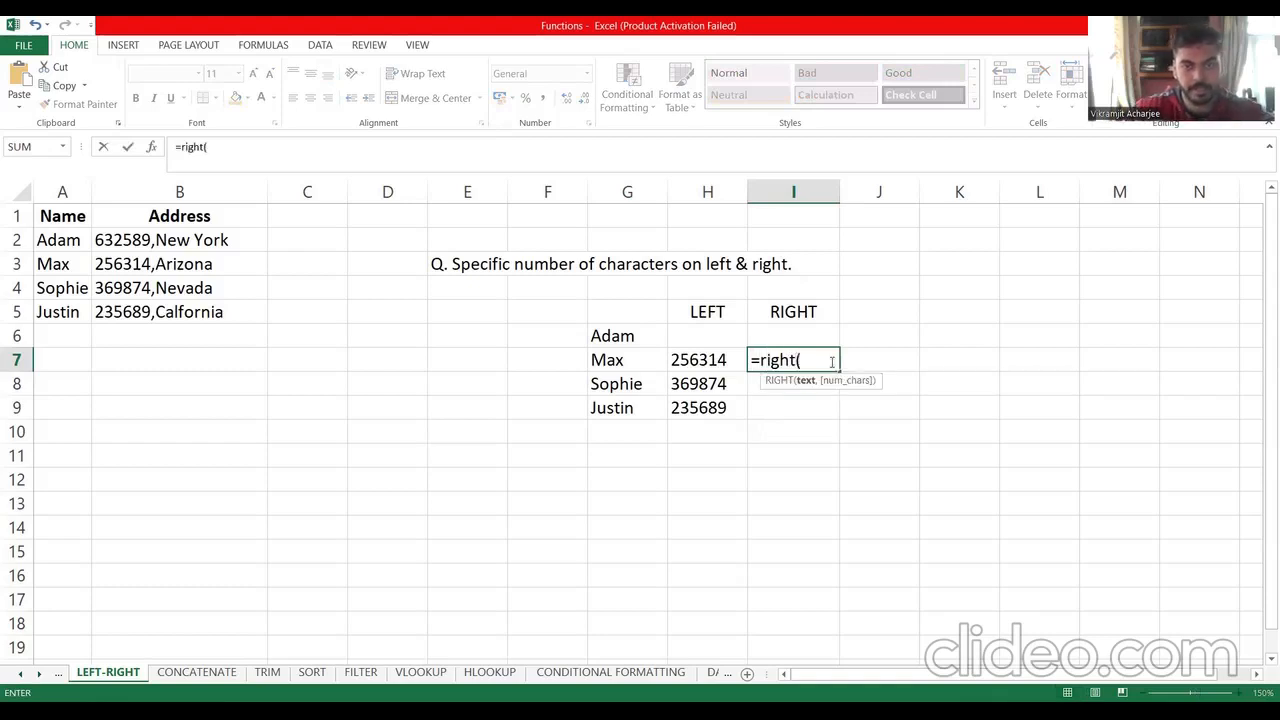
{"action": "left_click", "coordinate": [229, 266]}
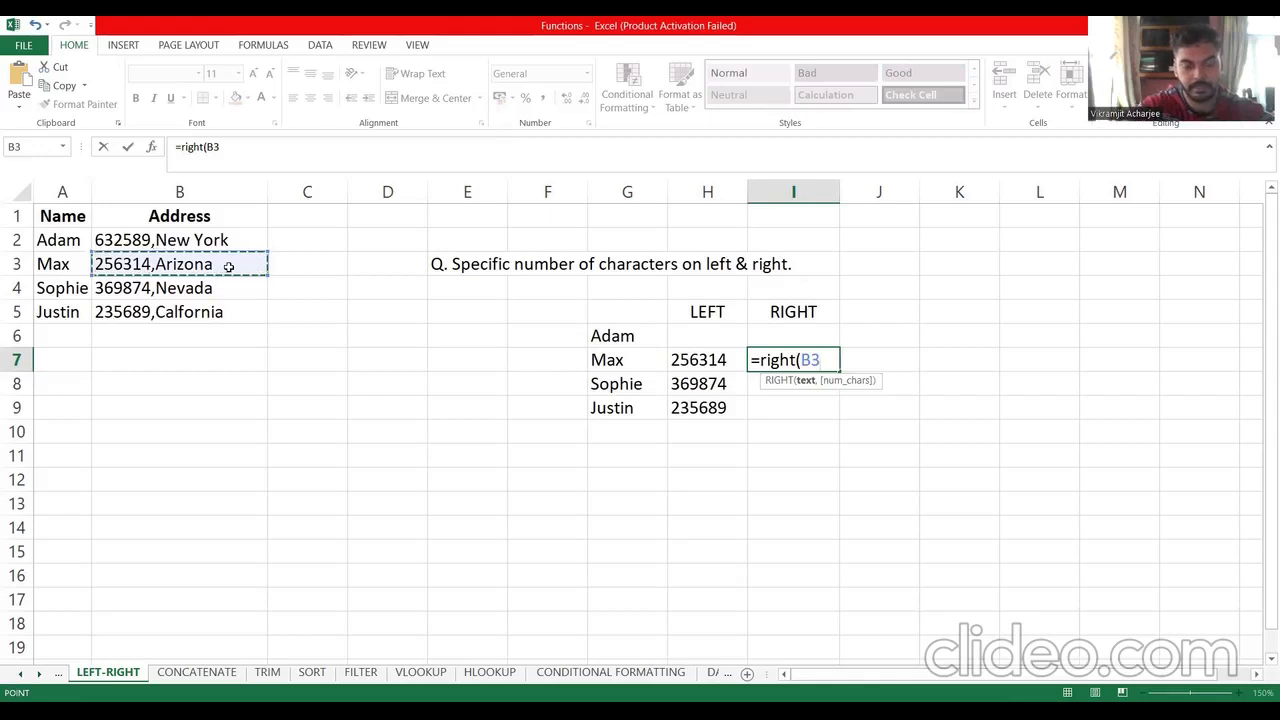
{"action": "type", "text": ","}
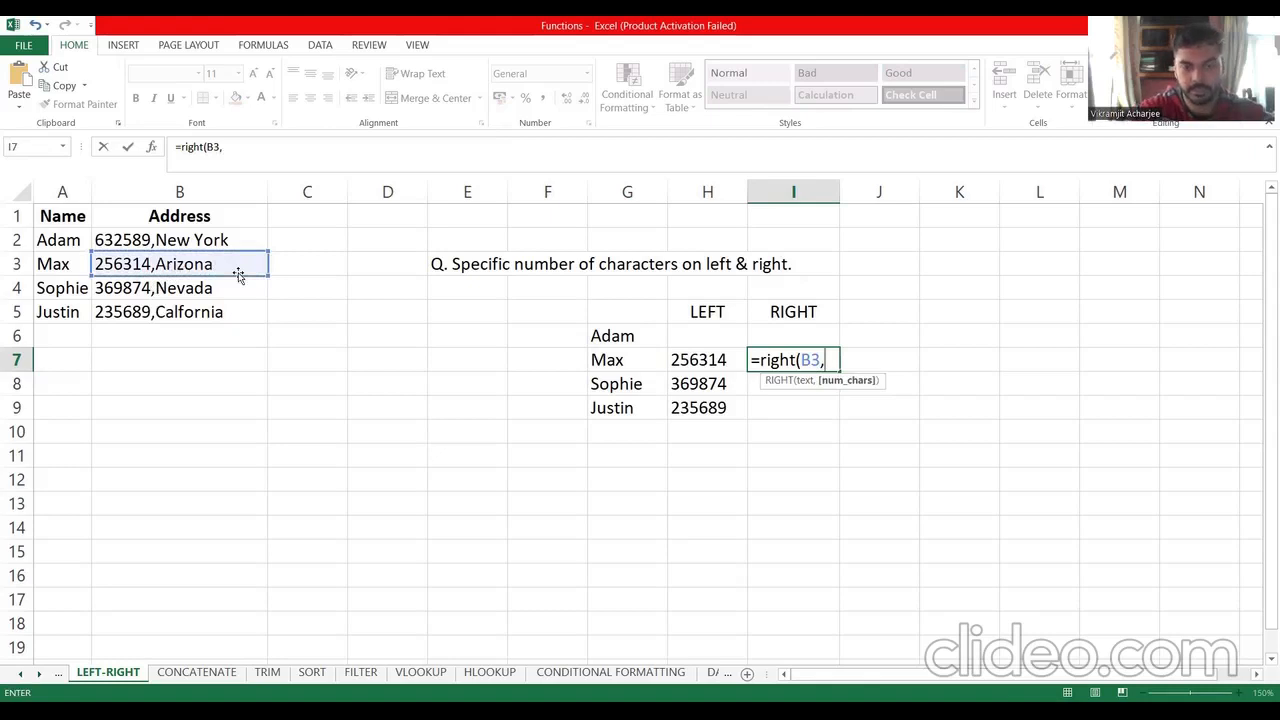
{"action": "type", "text": "7)"}
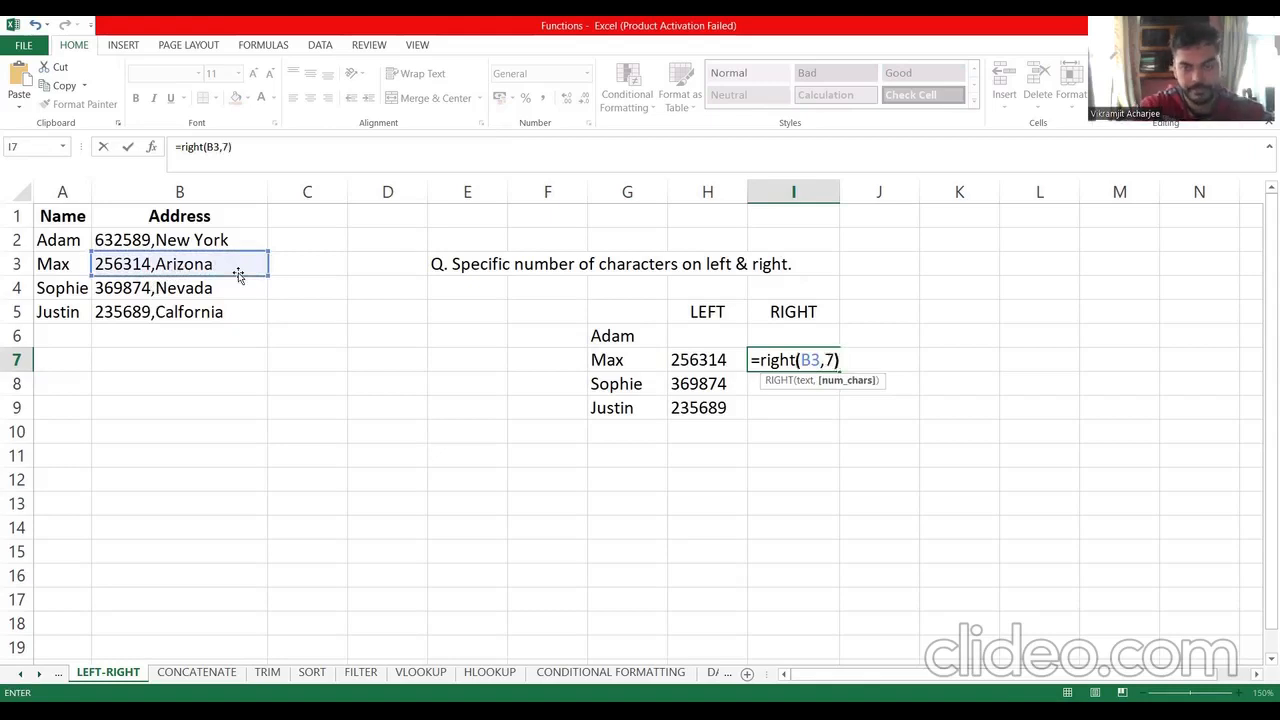
{"action": "key", "text": "Return"}
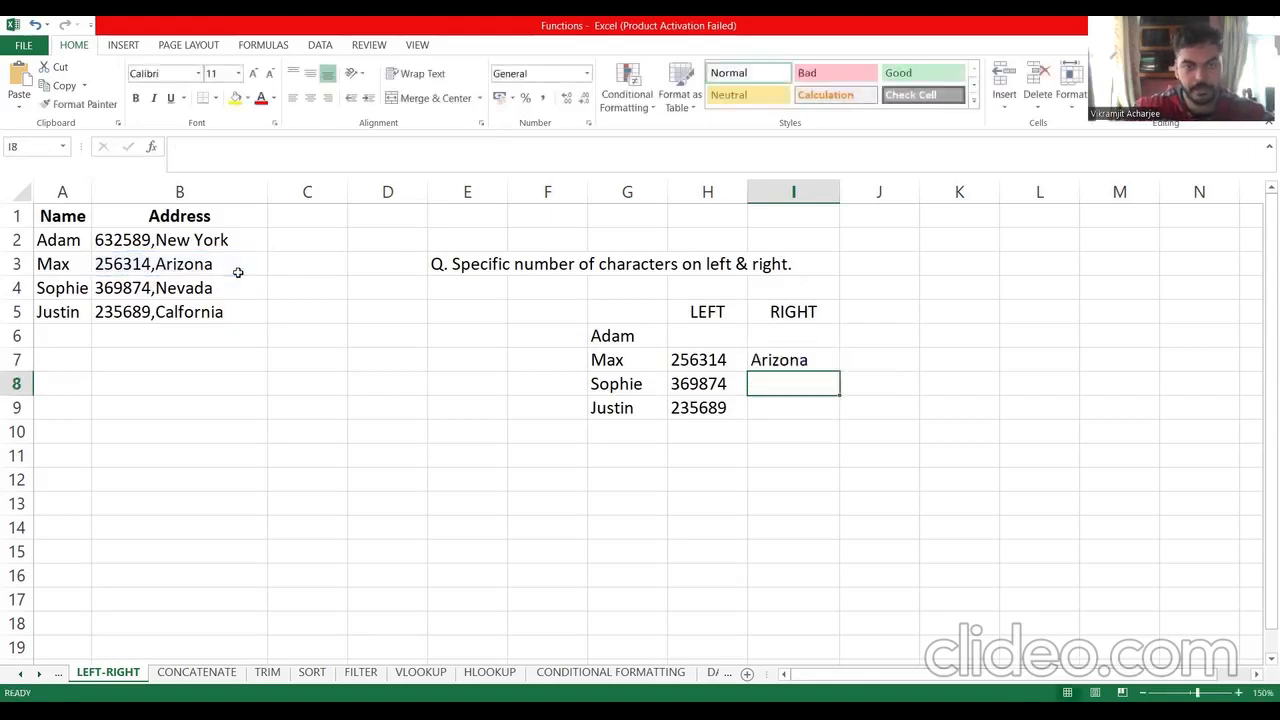
Try filling the RIGHT formula from I7 down to I9, and clear the copies in I8:I9
{"action": "left_click", "coordinate": [776, 362]}
{"action": "left_click_drag", "start_coordinate": [840, 371], "coordinate": [837, 420]}
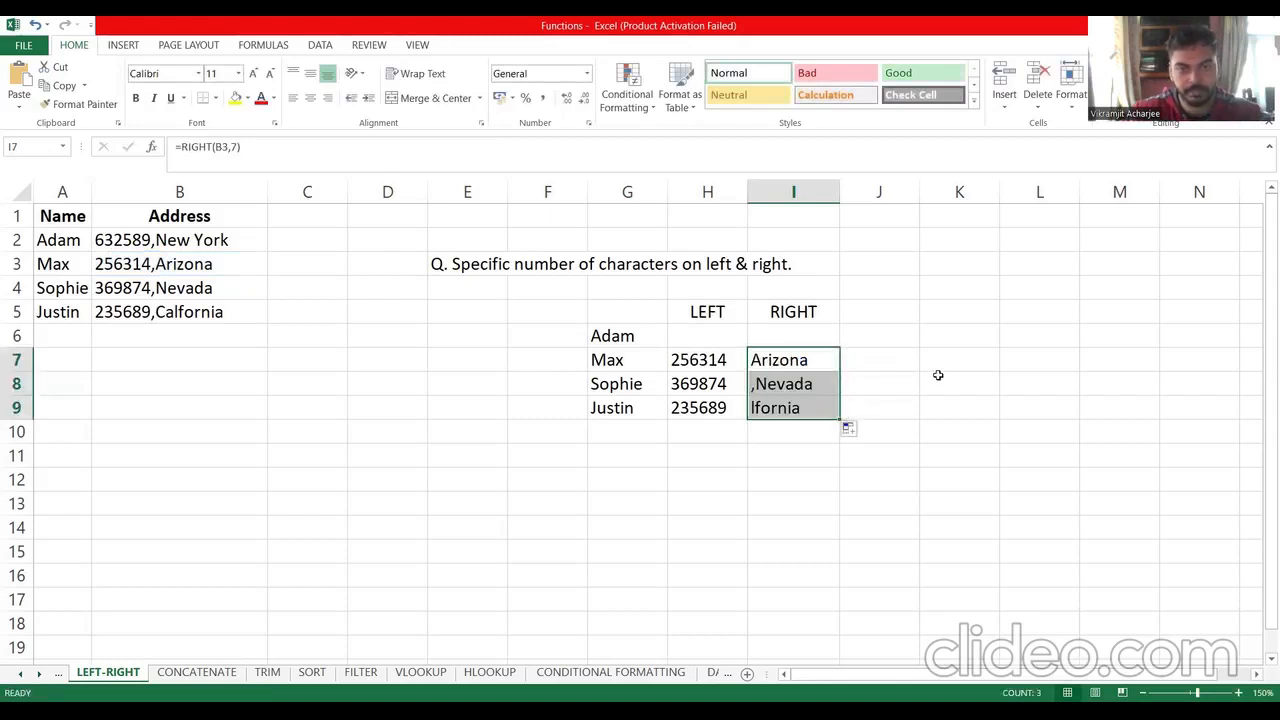
{"action": "left_click", "coordinate": [757, 385]}
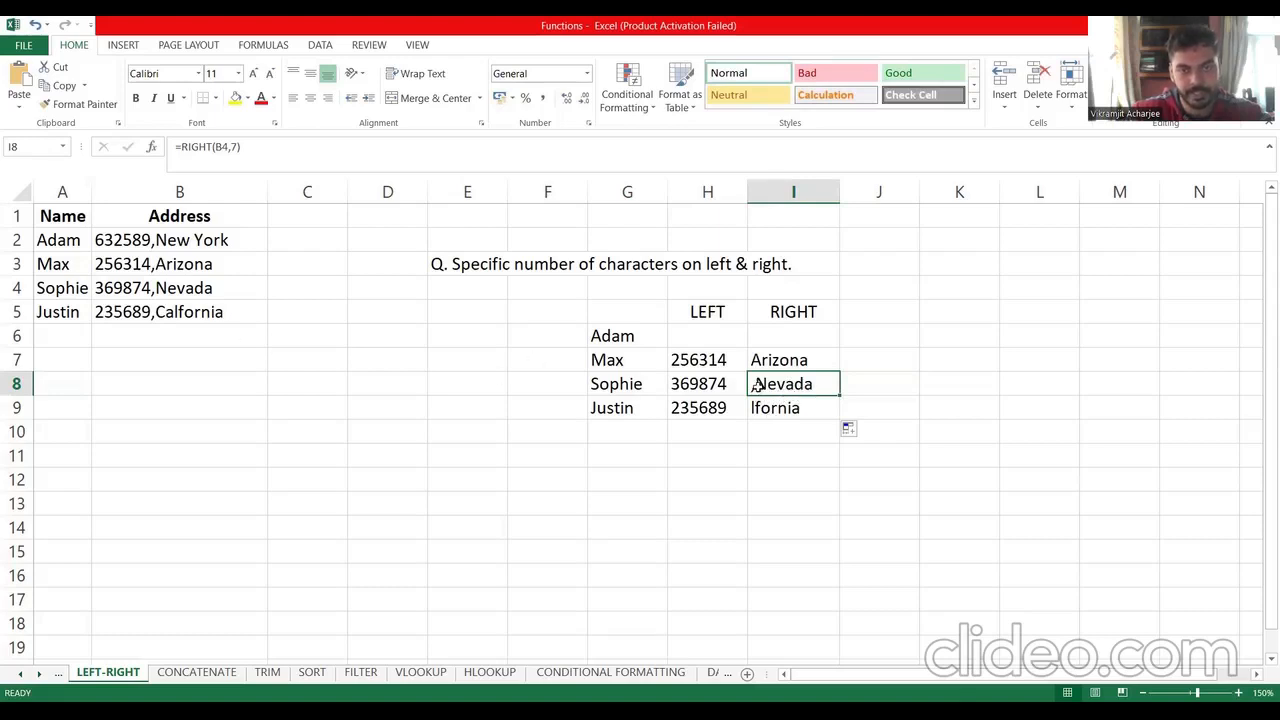
{"action": "left_click_drag", "start_coordinate": [790, 382], "coordinate": [790, 408]}
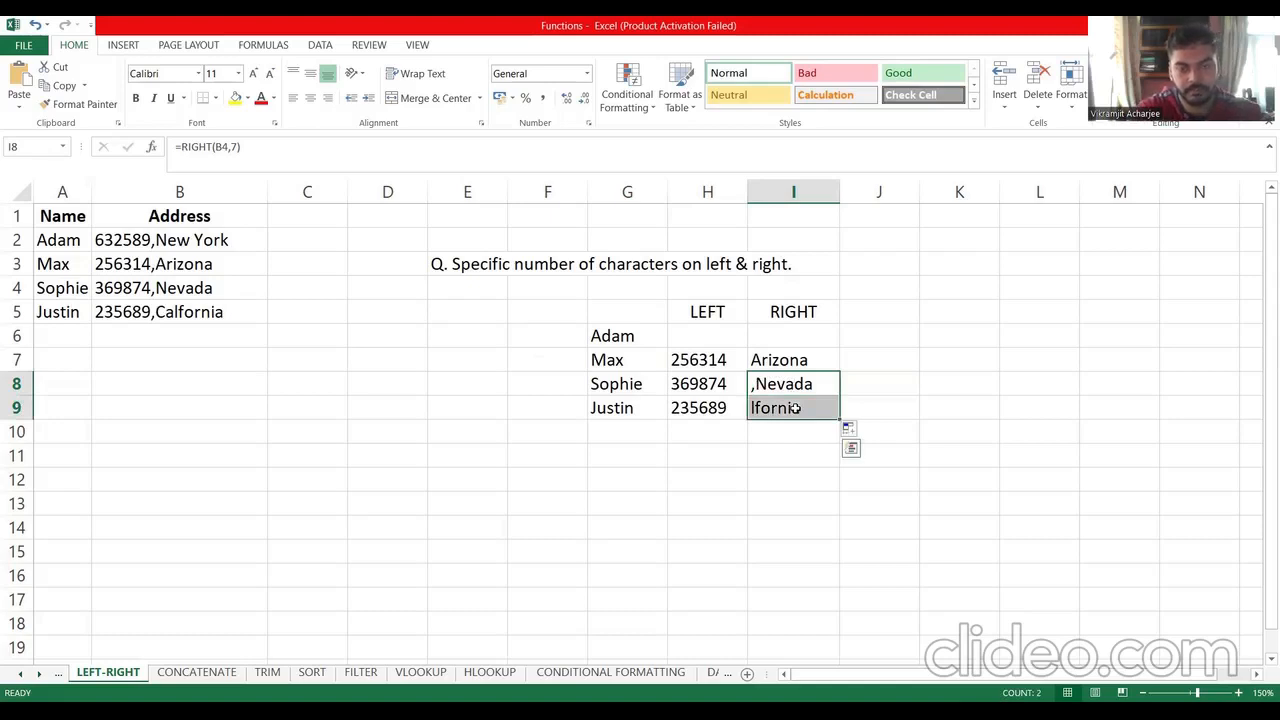
{"action": "key", "text": "Delete"}
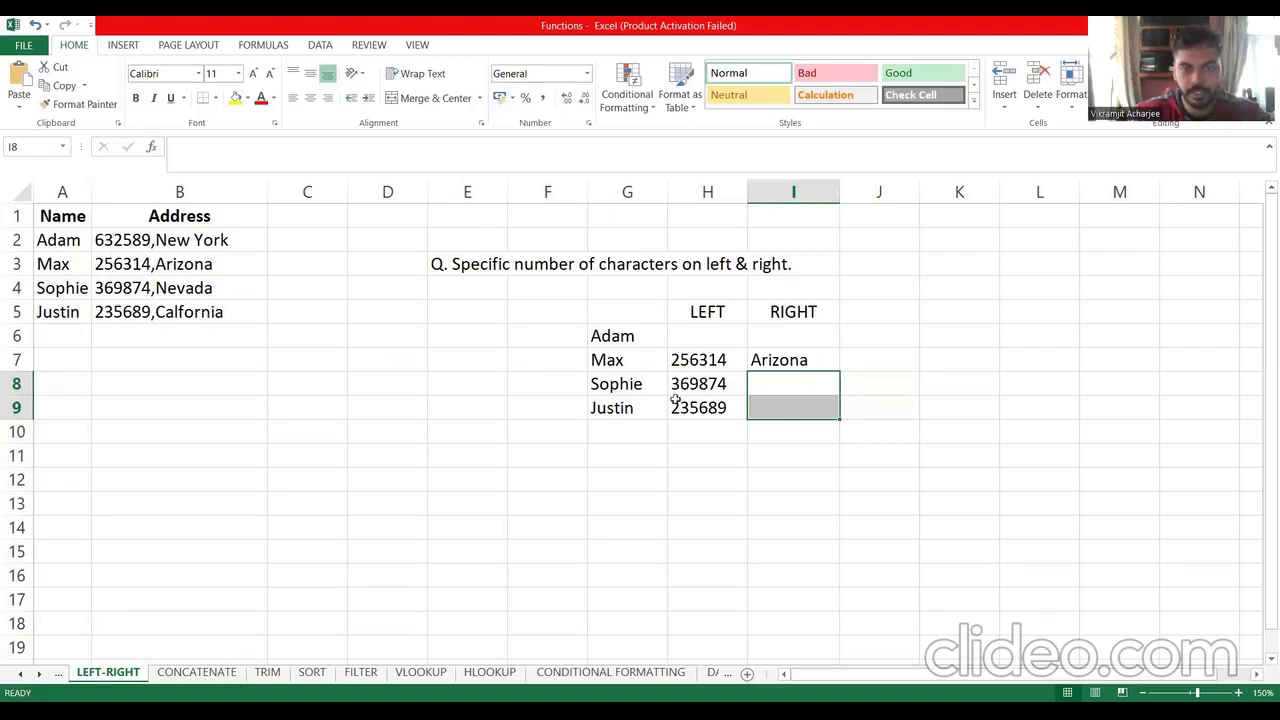
Enter the formula =RIGHT(B2,8) in I6 to extract the last eight characters of the New York address
{"action": "left_click", "coordinate": [814, 339]}
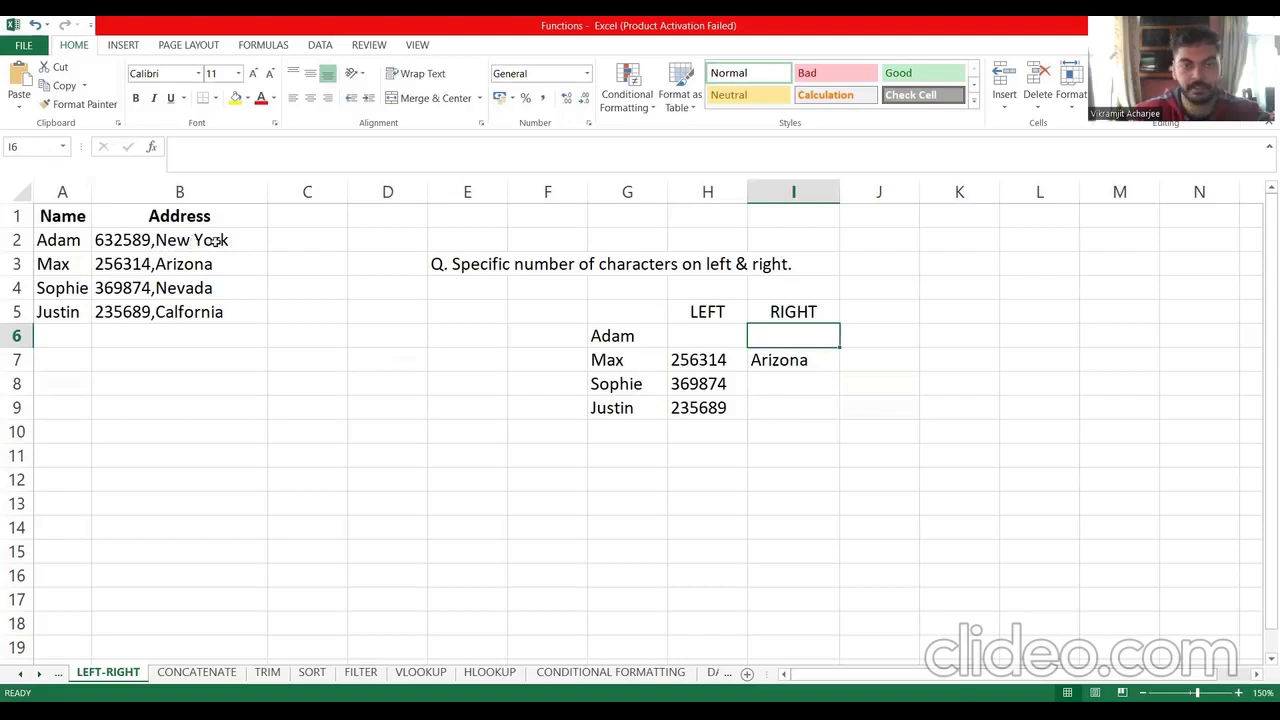
{"action": "type", "text": "="}
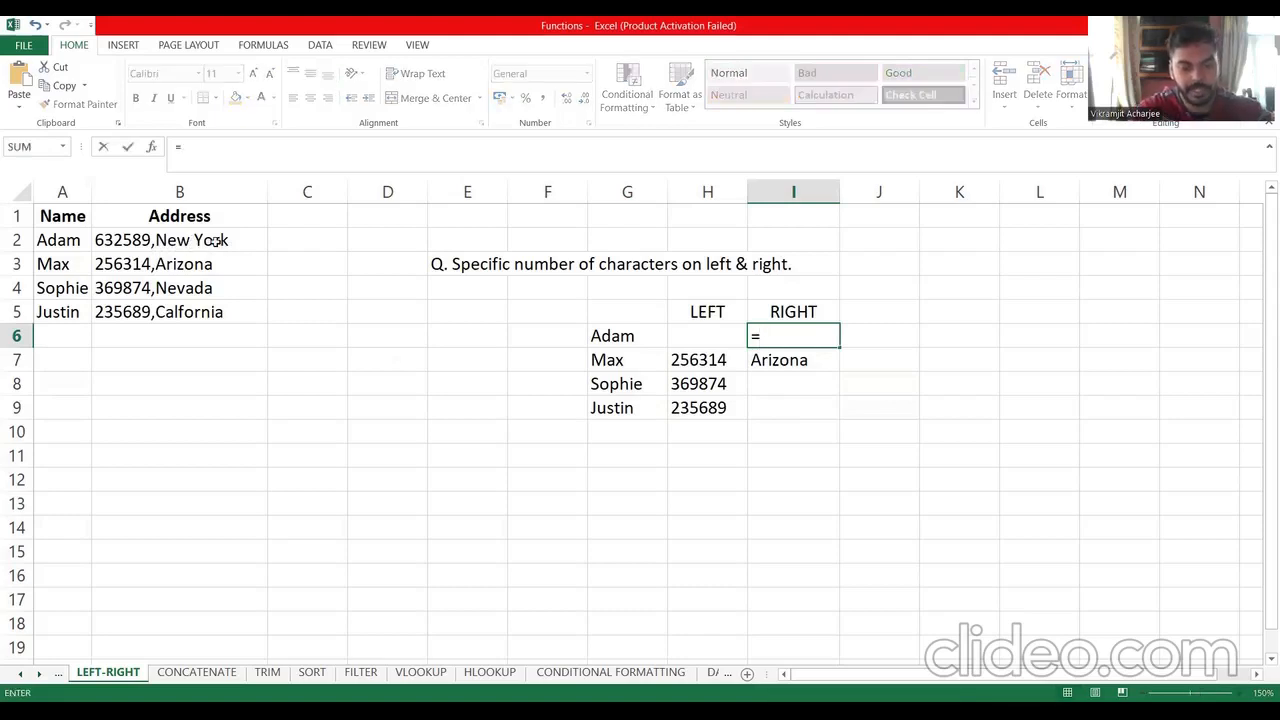
{"action": "type", "text": "right"}
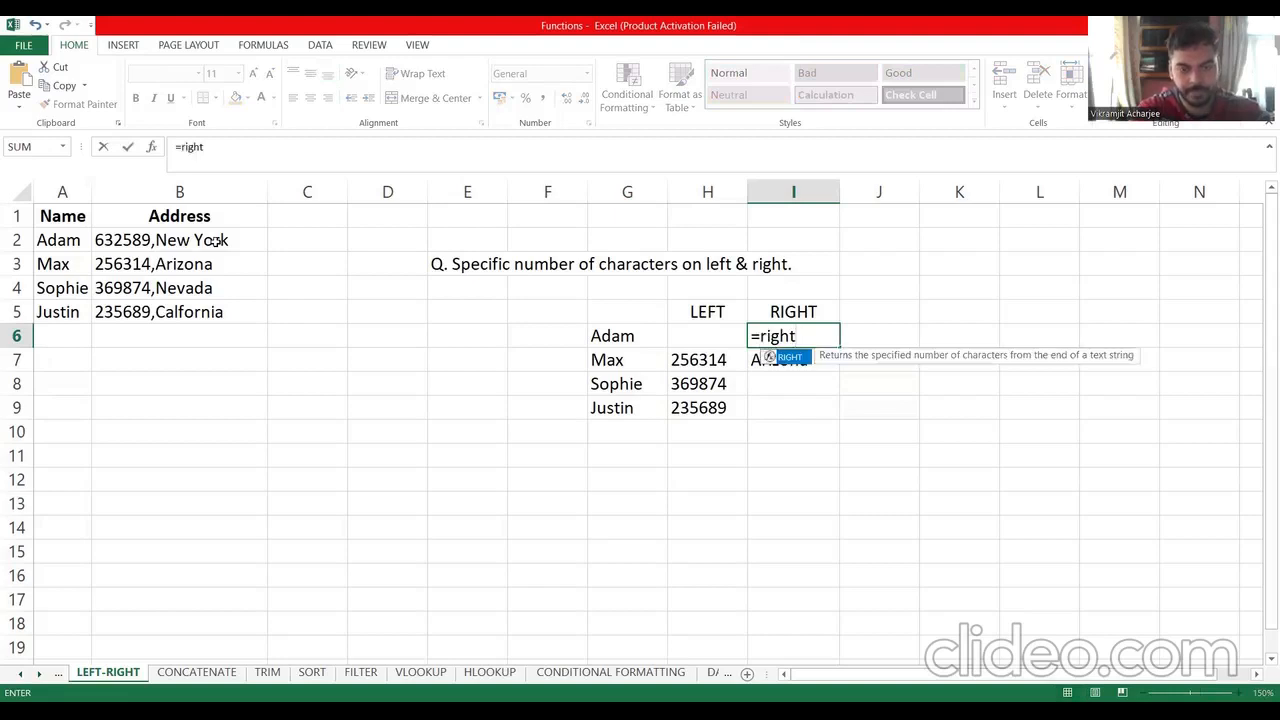
{"action": "type", "text": "("}
{"action": "left_click", "coordinate": [142, 240]}
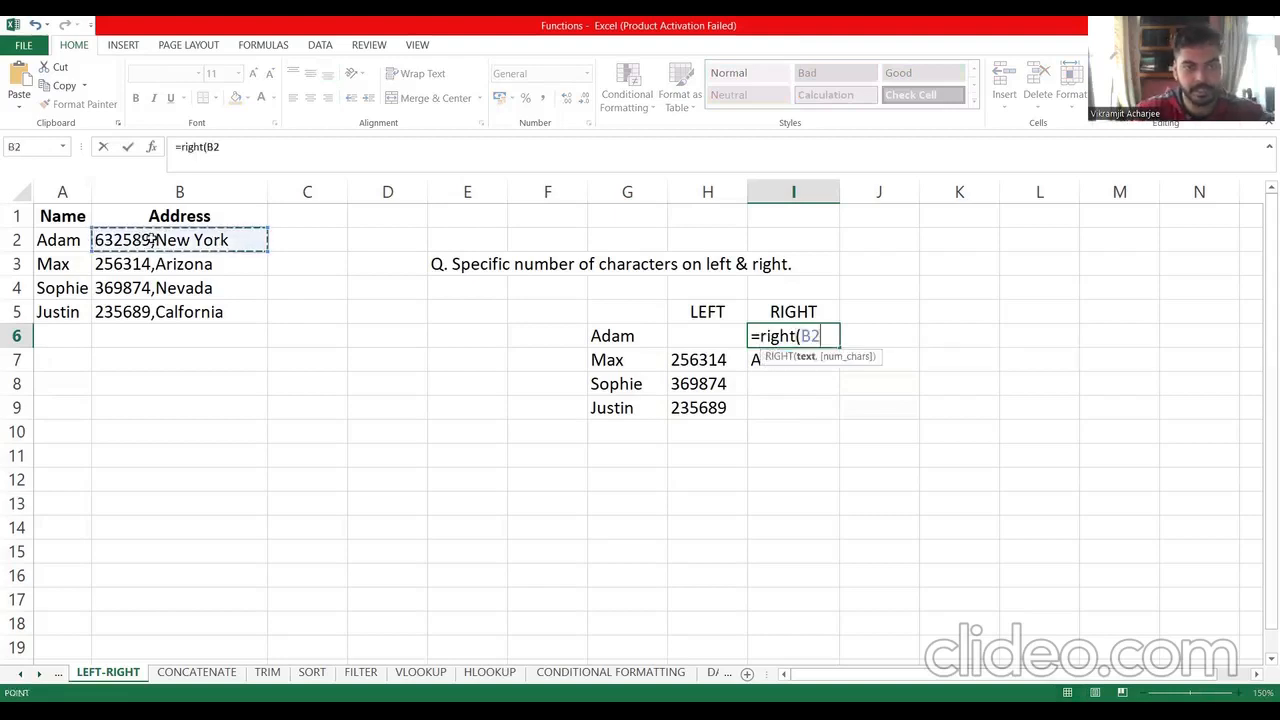
{"action": "type", "text": ","}
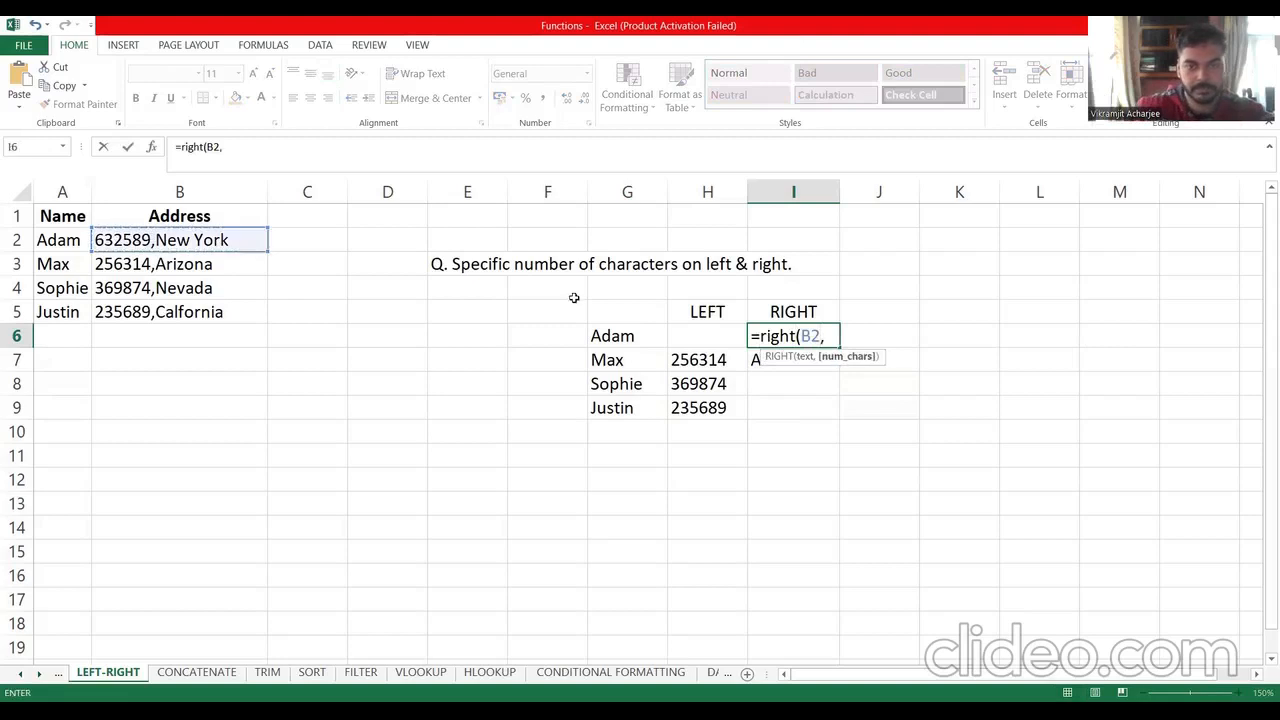
{"action": "type", "text": "8"}
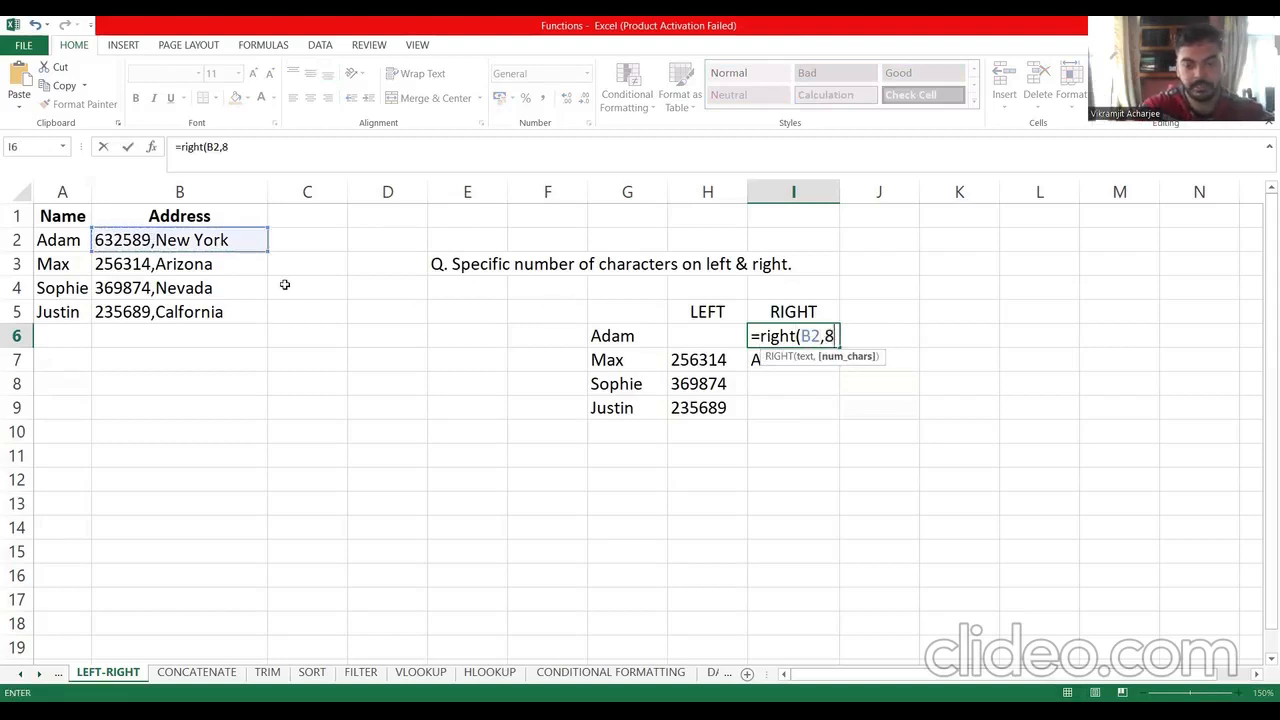
{"action": "type", "text": ")"}
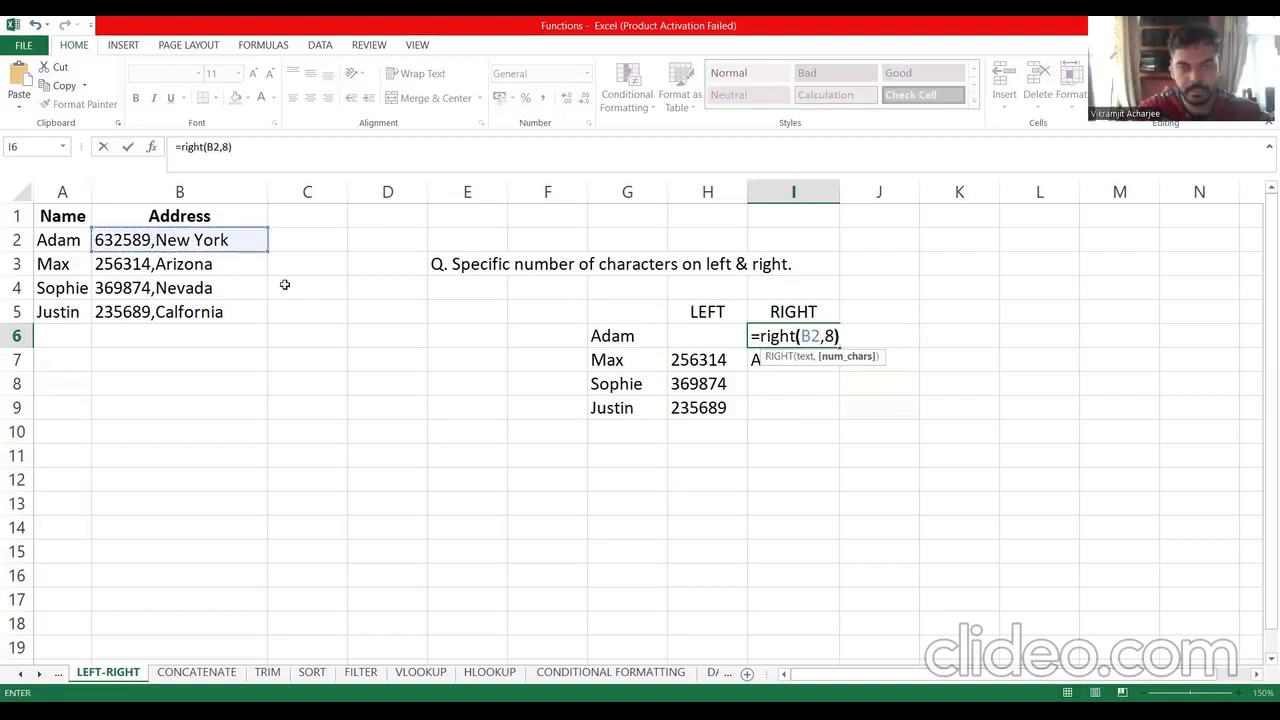
{"action": "key", "text": "Return"}
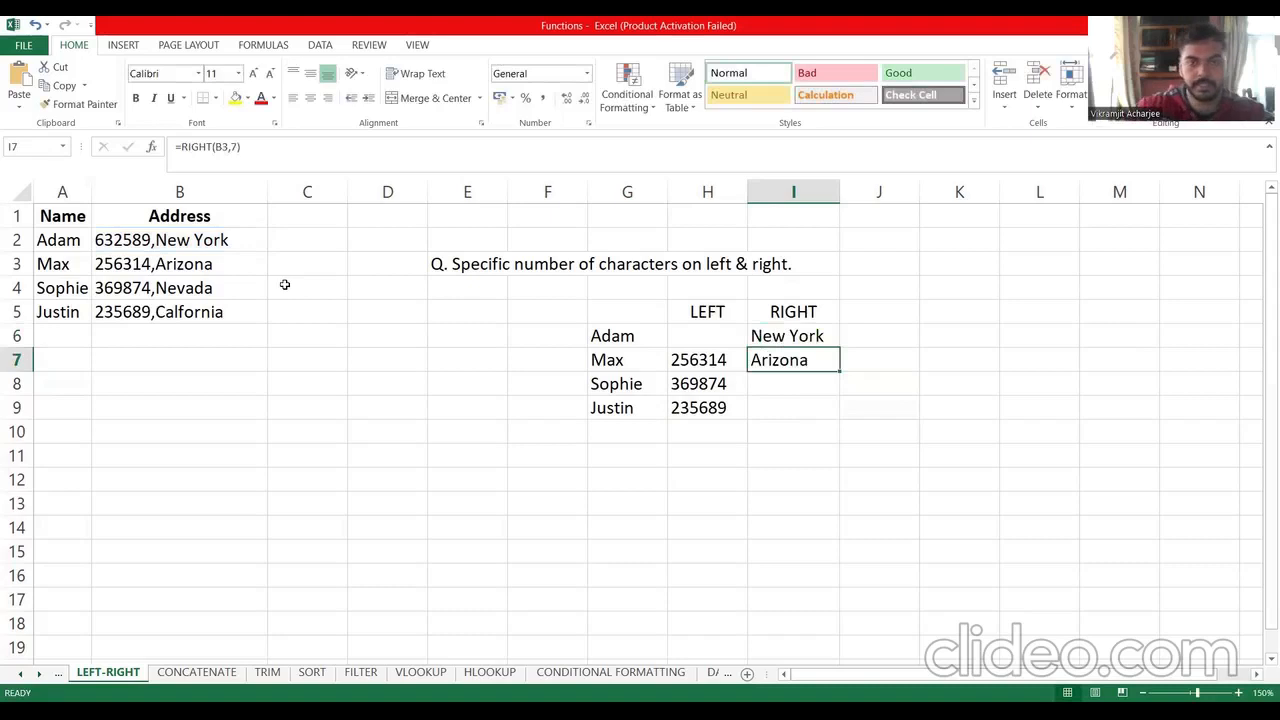
Change the number of characters in the RIGHT formula in I6 to 7
{"action": "left_click", "coordinate": [780, 340]}
{"action": "left_click", "coordinate": [234, 146]}
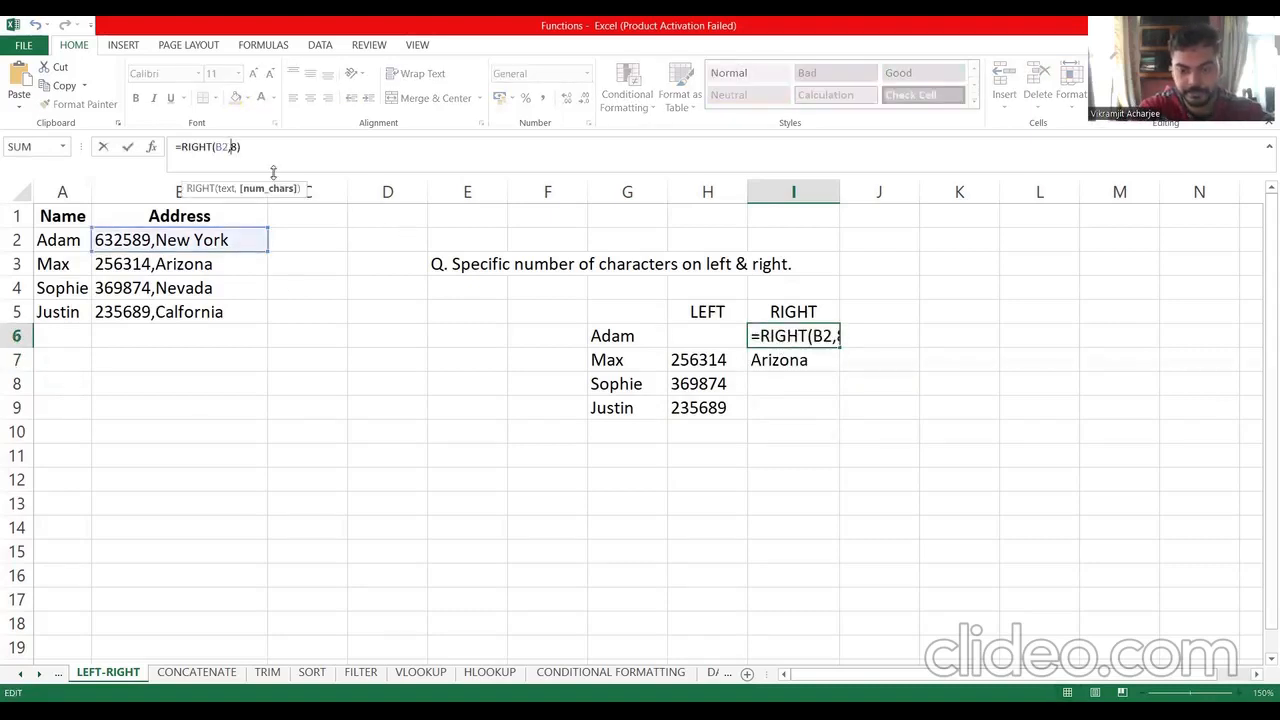
{"action": "key", "text": "BackSpace"}
{"action": "type", "text": "7"}
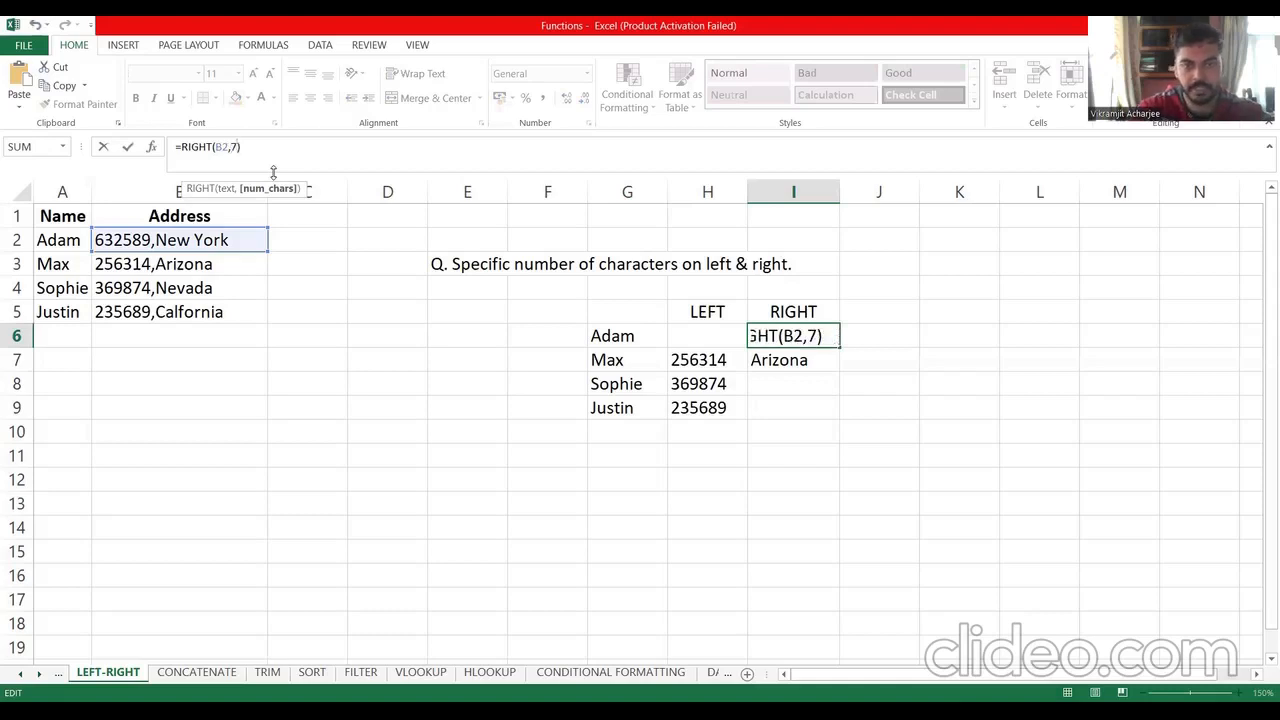
{"action": "key", "text": "Return"}
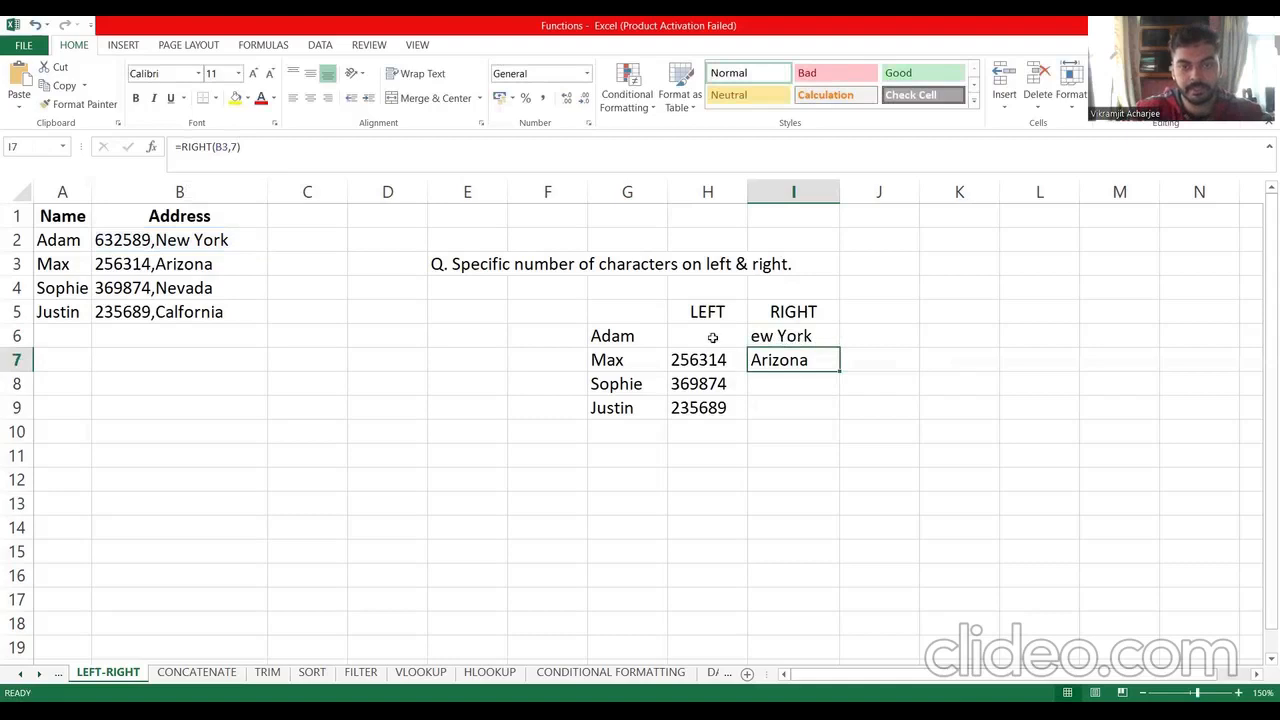
{"action": "left_click_drag", "start_coordinate": [707, 337], "coordinate": [794, 413]}
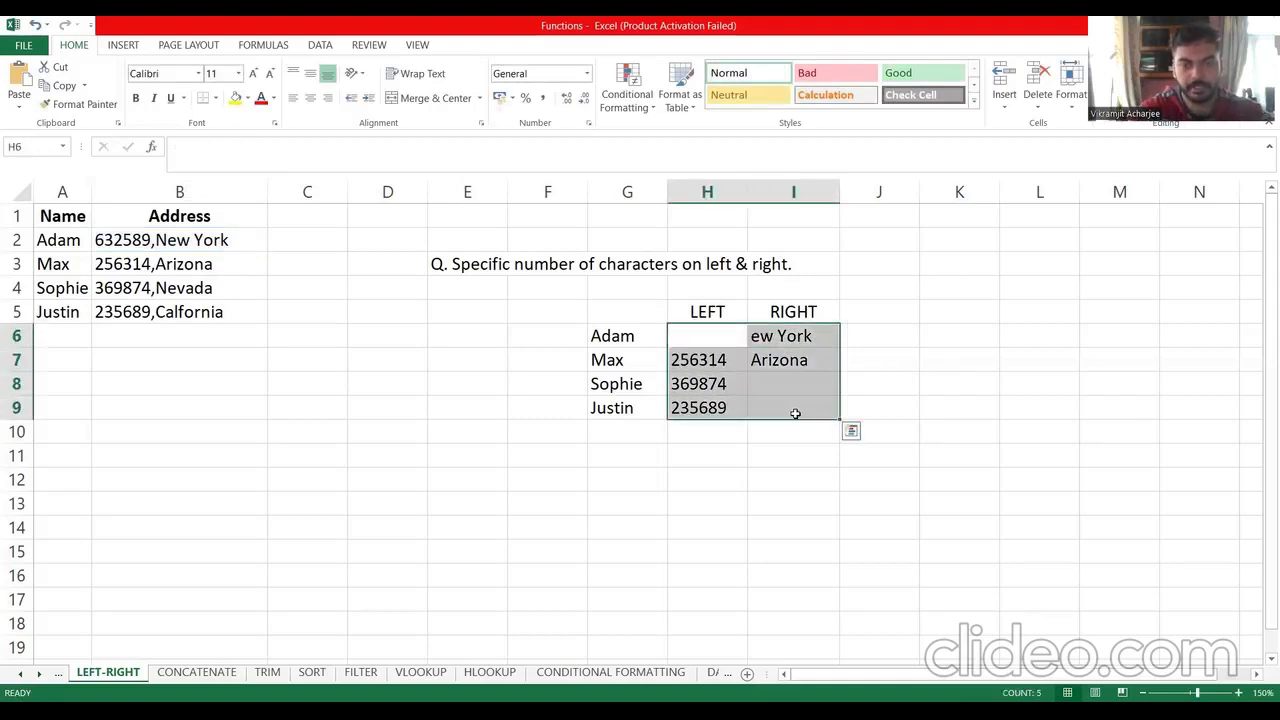
{"action": "left_click", "coordinate": [966, 345]}
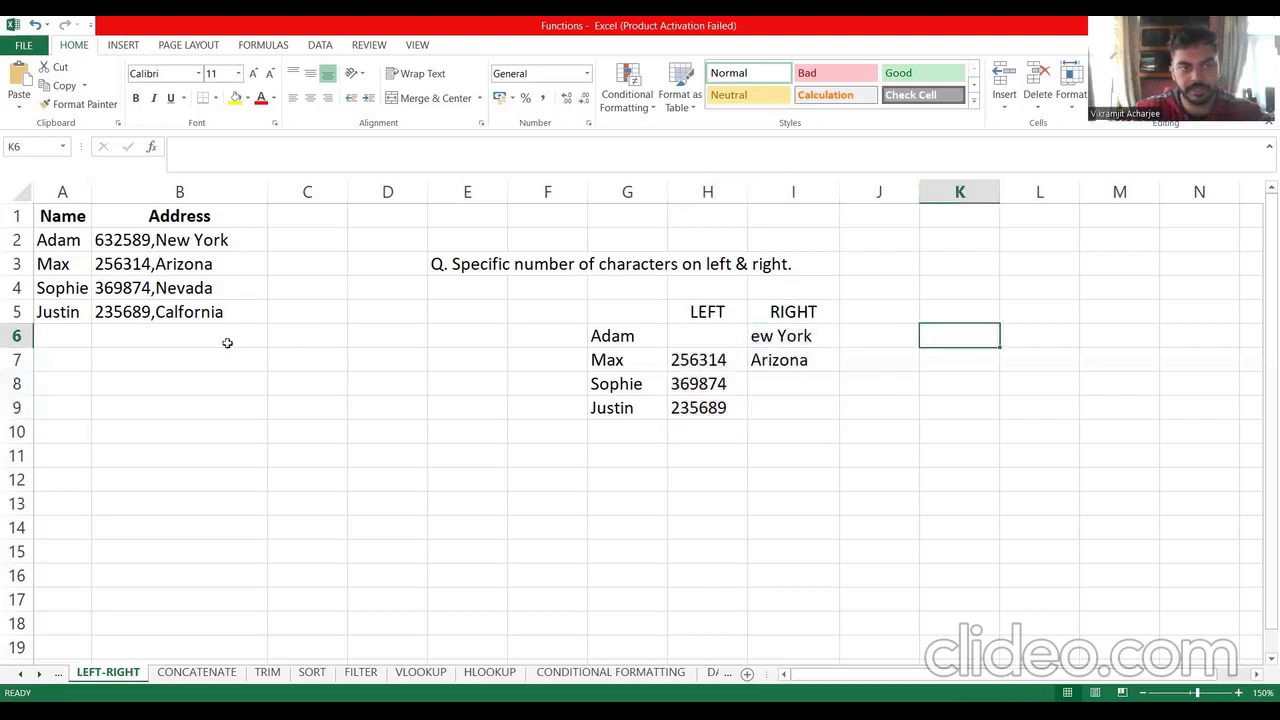